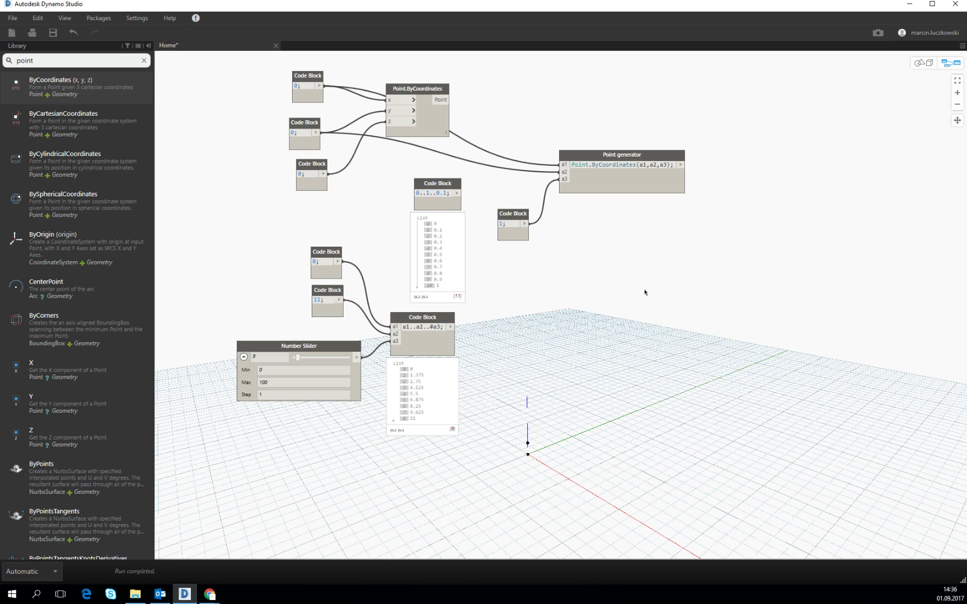
- Select every node in the graph and hide all of their geometry previews
scroll(570, 275, down, 5)
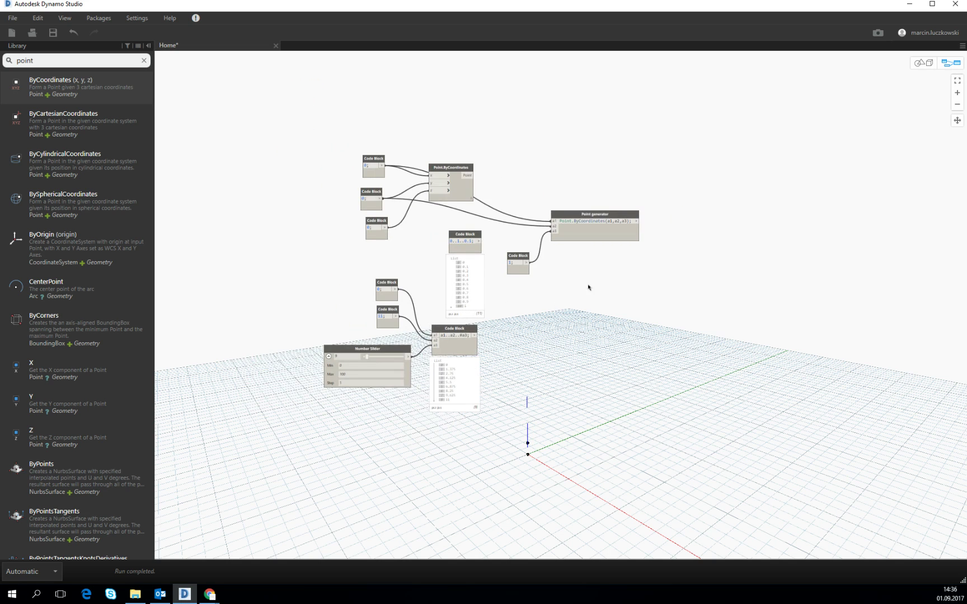
scroll(302, 213, up, 2)
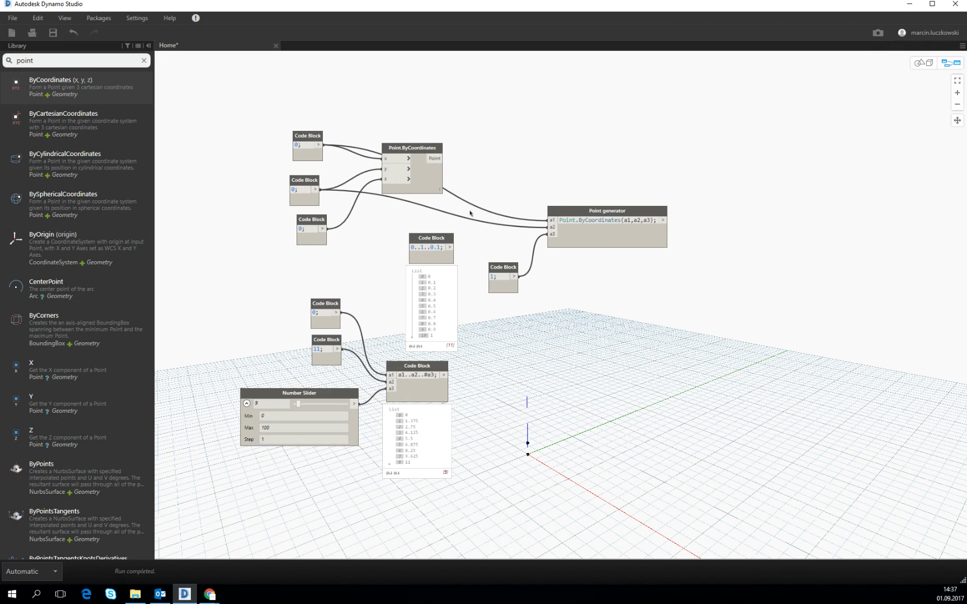
middle_drag(470, 213, 464, 173)
drag(618, 436, 608, 307)
scroll(609, 307, down, 5)
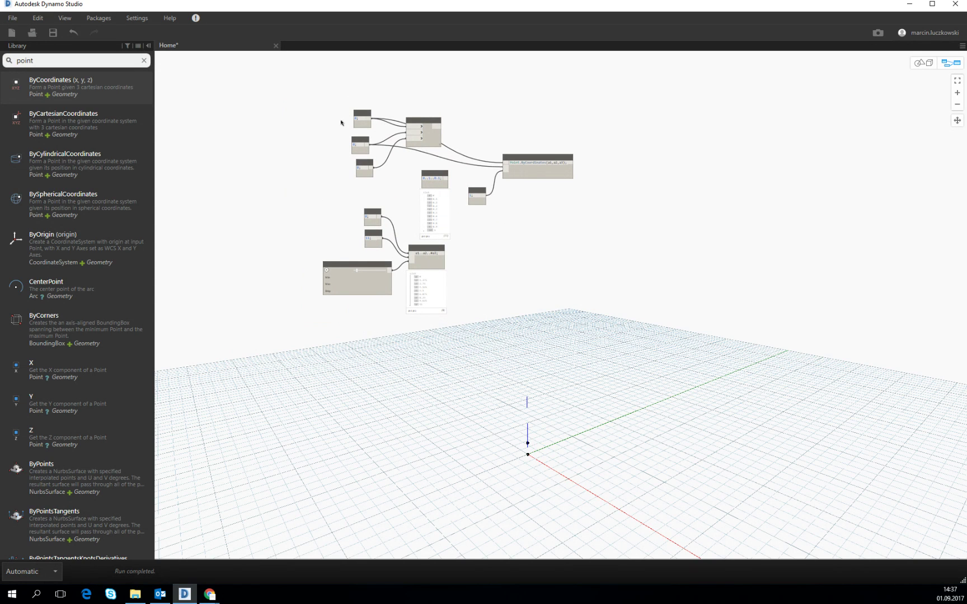
scroll(306, 136, up, 4)
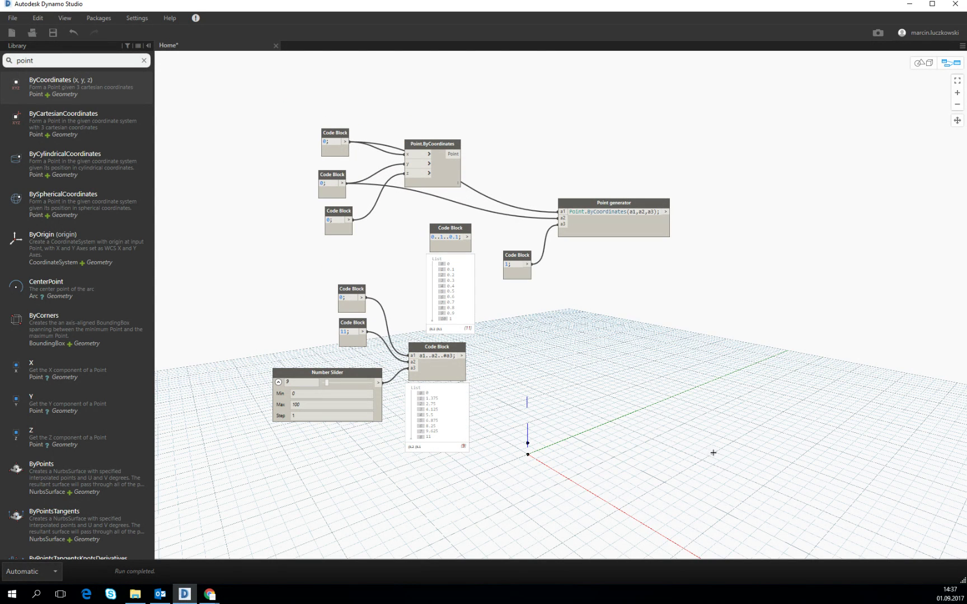
drag(713, 452, 259, 110)
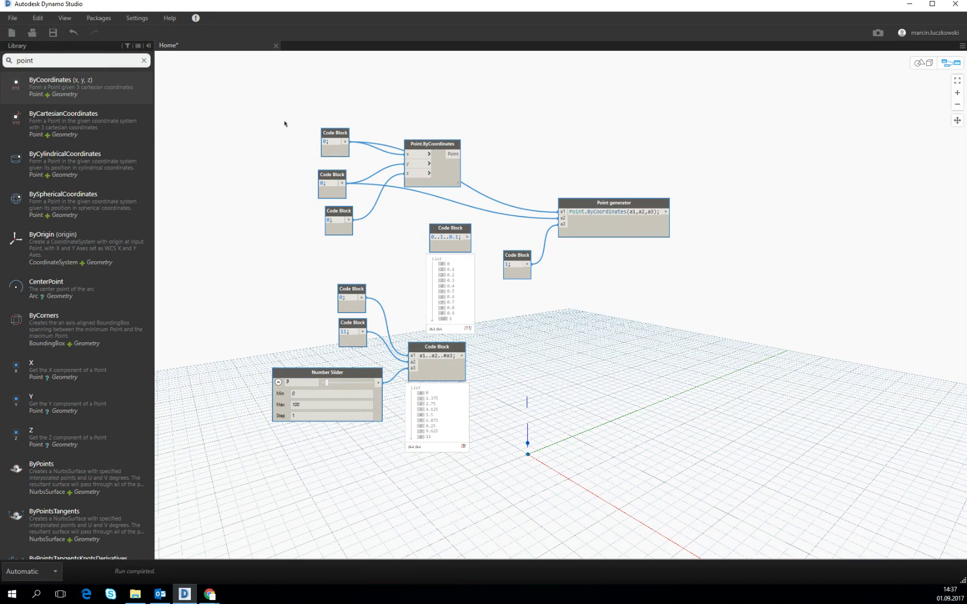
right_click(507, 171)
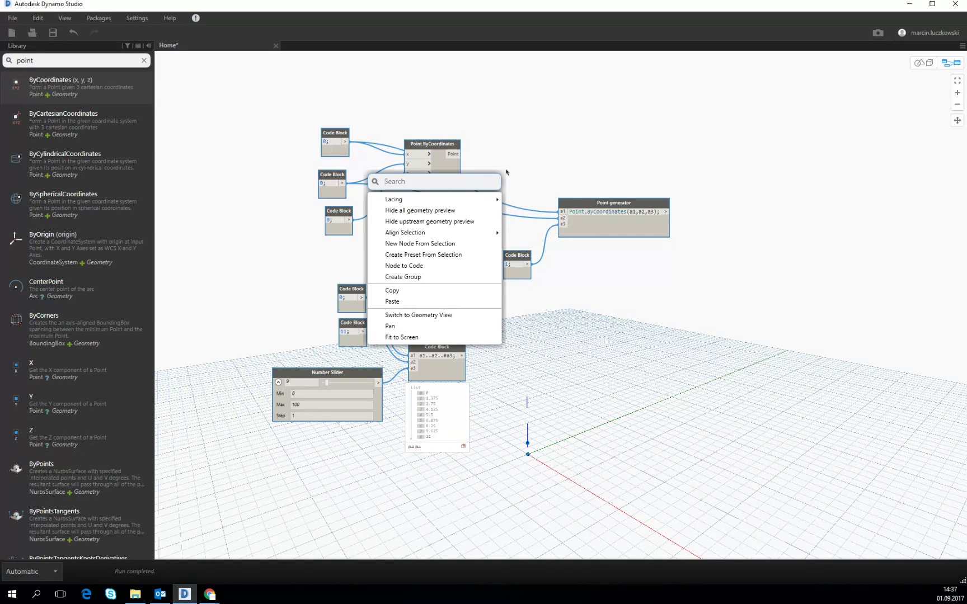
click(442, 211)
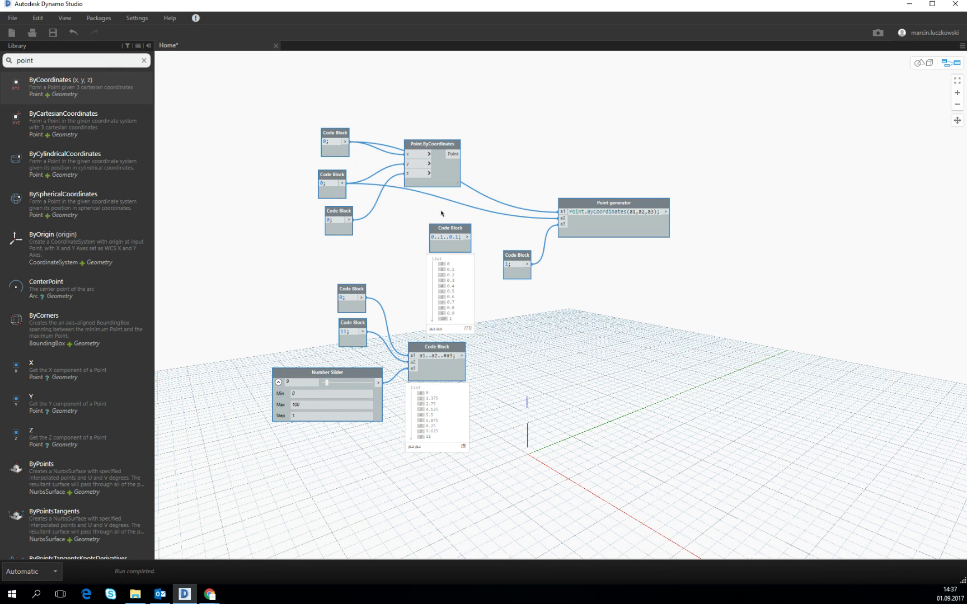
- Zoom out, move the graph higher in view, and clear the selection
scroll(562, 243, down, 2)
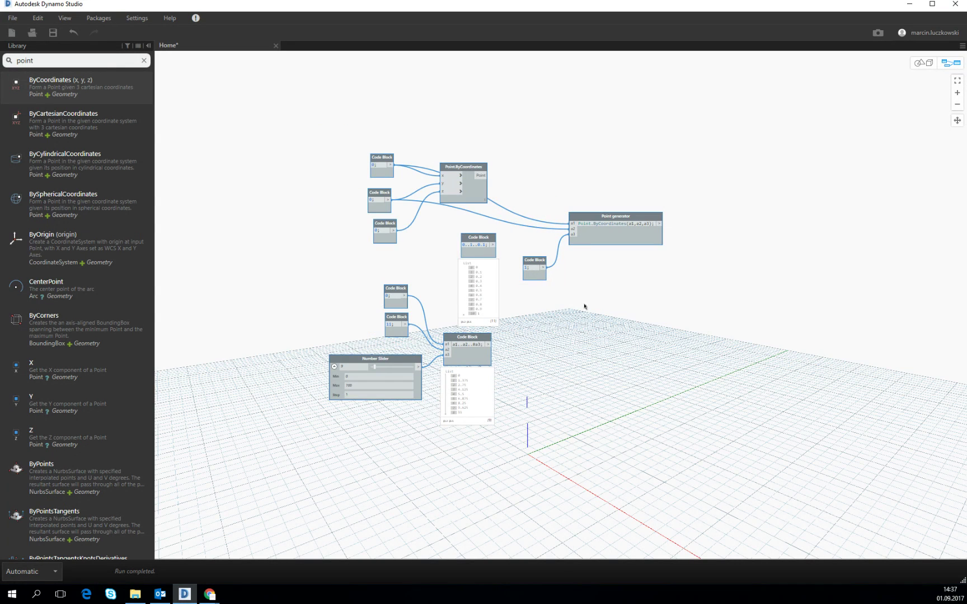
middle_drag(585, 306, 478, 244)
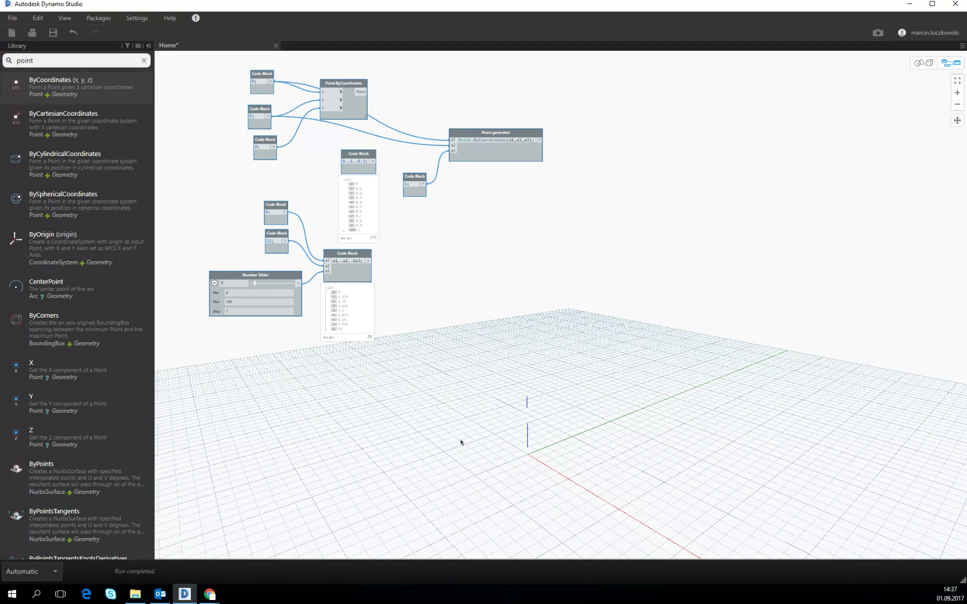
scroll(441, 390, down, 3)
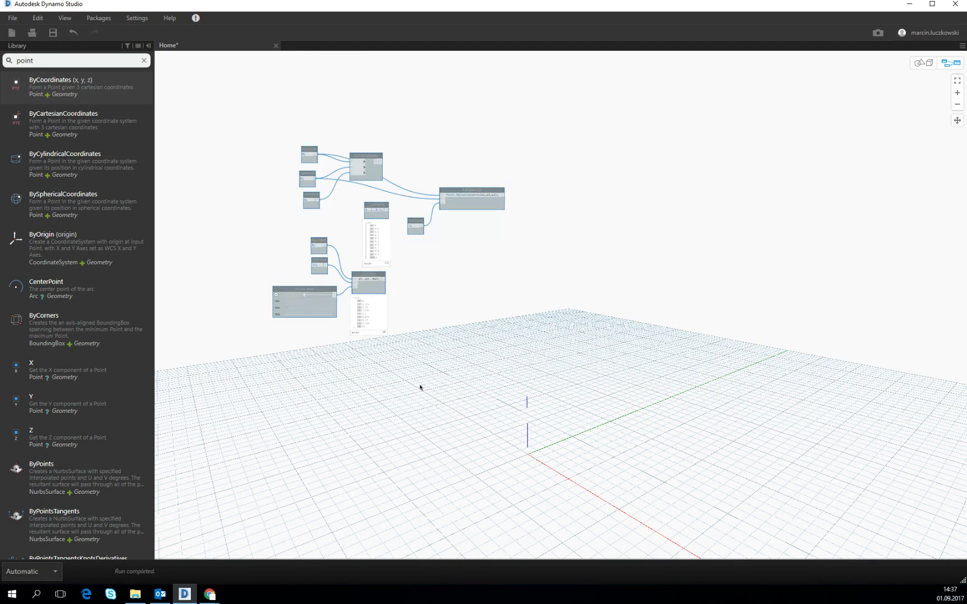
middle_drag(420, 386, 415, 353)
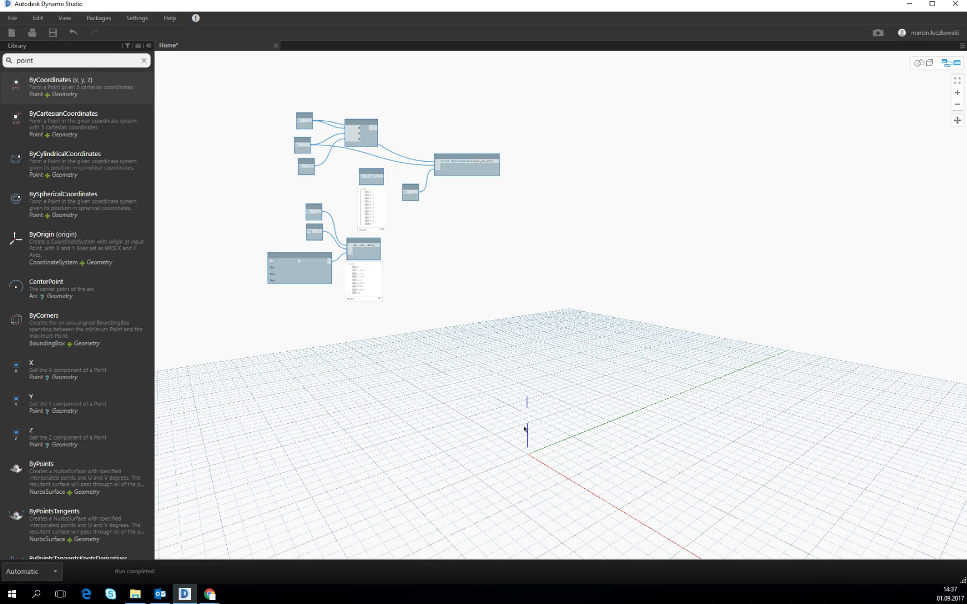
click(425, 325)
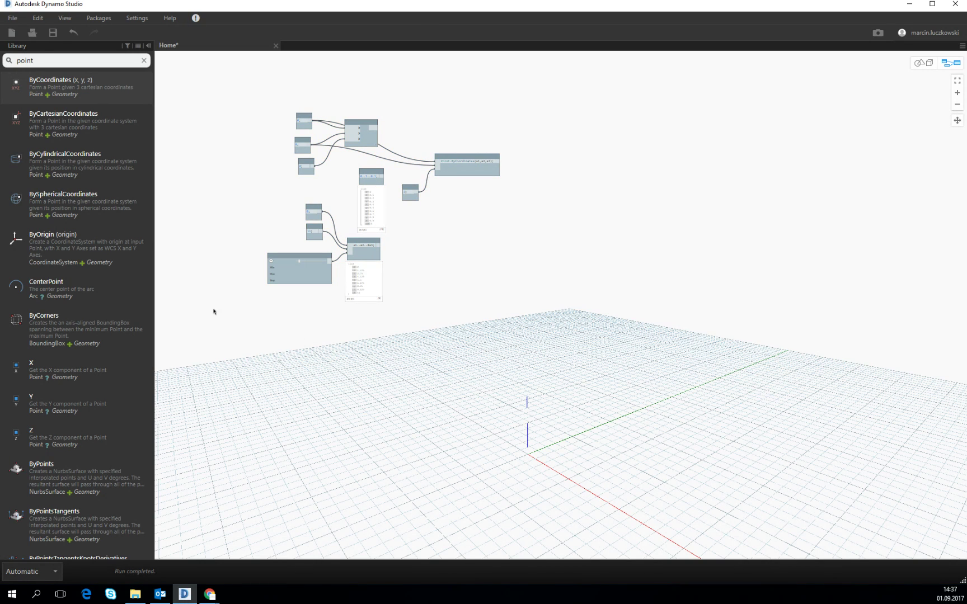
- Add a Point.ByCoordinates node from the Library and position it on the canvas
click(84, 94)
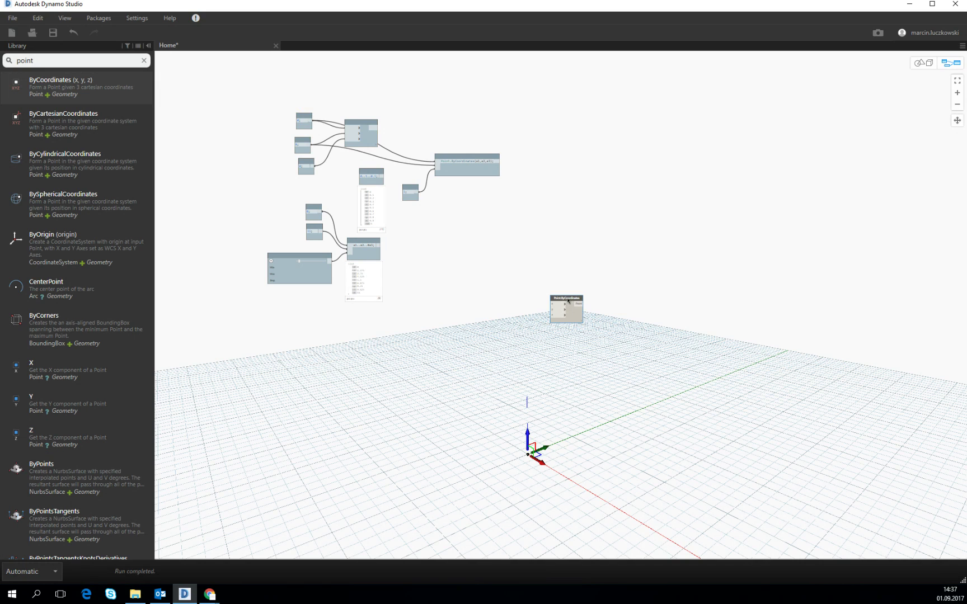
drag(568, 301, 311, 367)
scroll(267, 370, up, 6)
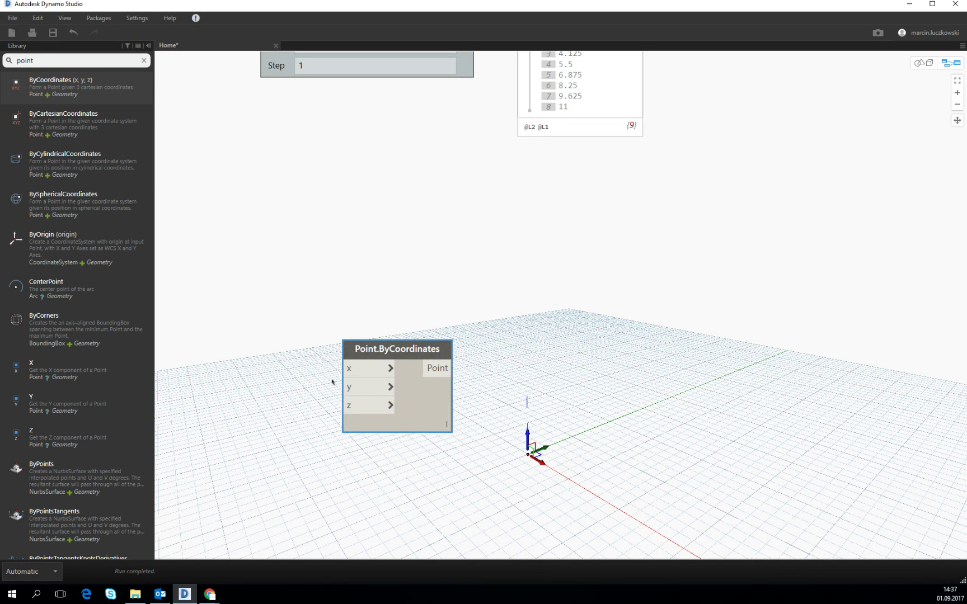
drag(374, 351, 480, 342)
- Create three Code Blocks, each holding the value 0, left of the point node
double_click(276, 332)
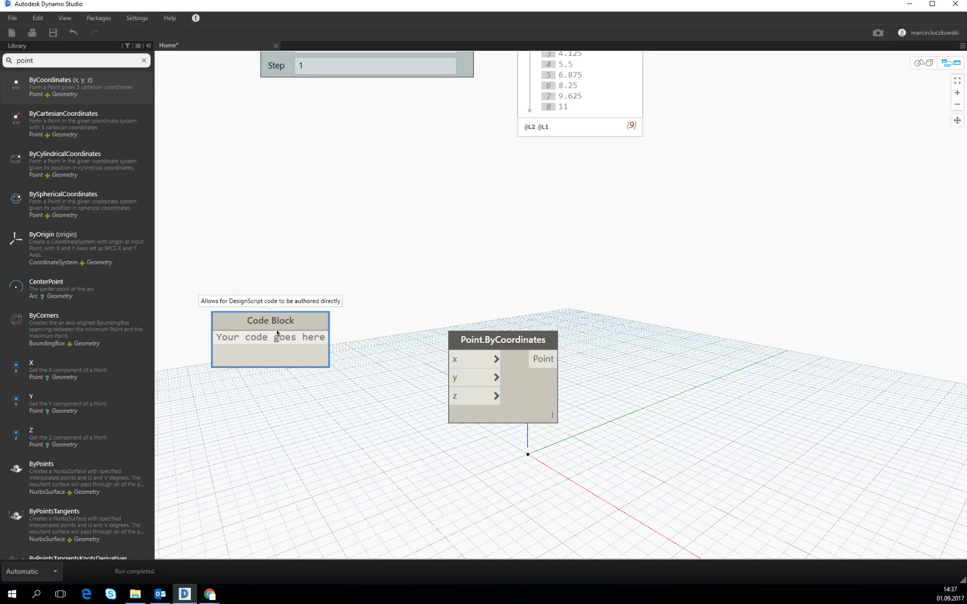
text(0;)
double_click(253, 434)
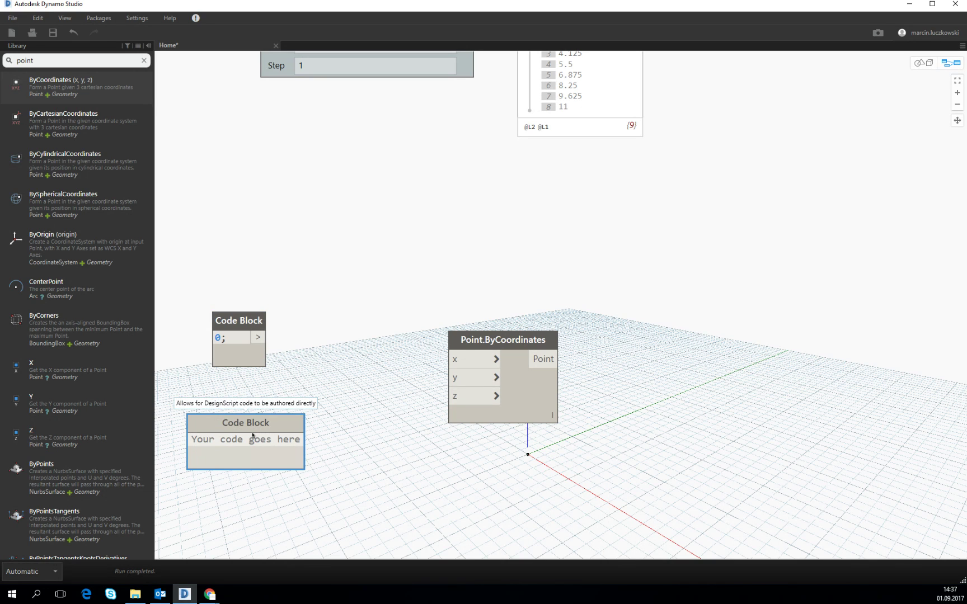
text(0)
click(309, 416)
scroll(268, 410, down, 2)
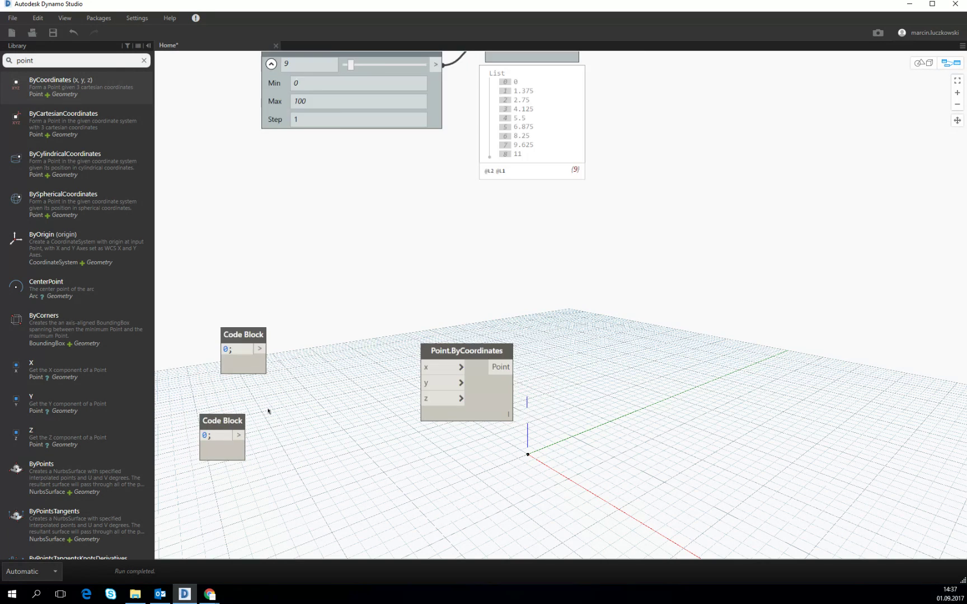
double_click(247, 489)
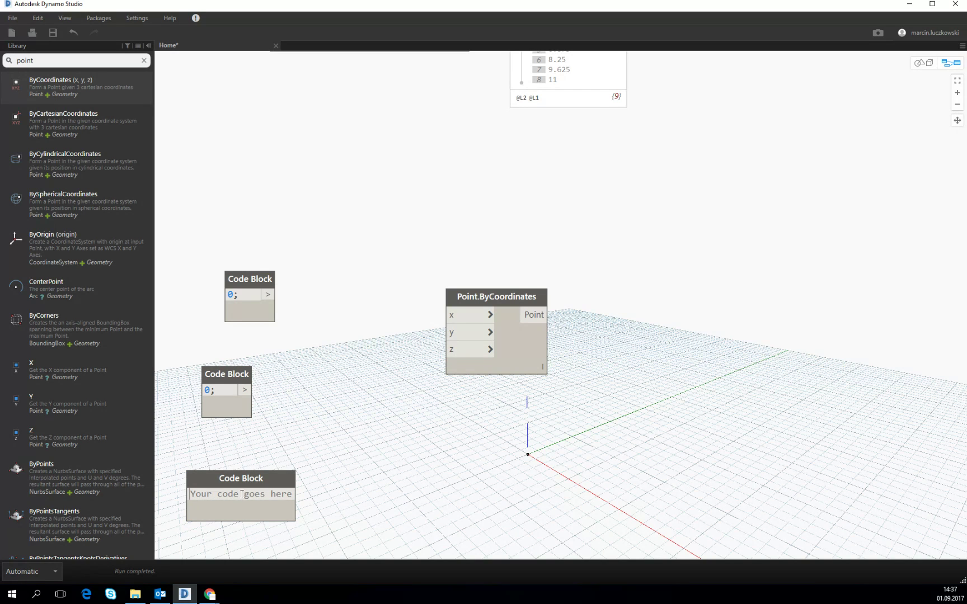
text(0)
click(267, 447)
- Wire the three 0 Code Blocks into the point's x, y and z inputs
drag(238, 494, 245, 390)
drag(226, 374, 262, 397)
click(218, 479)
drag(218, 479, 261, 336)
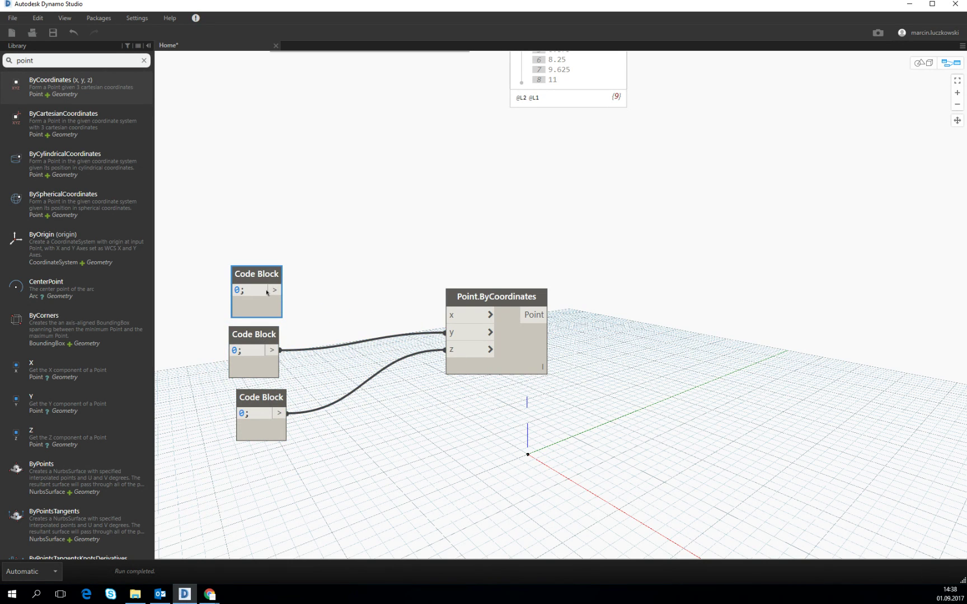
drag(270, 287, 448, 315)
scroll(377, 276, down, 1)
scroll(377, 276, down, 1)
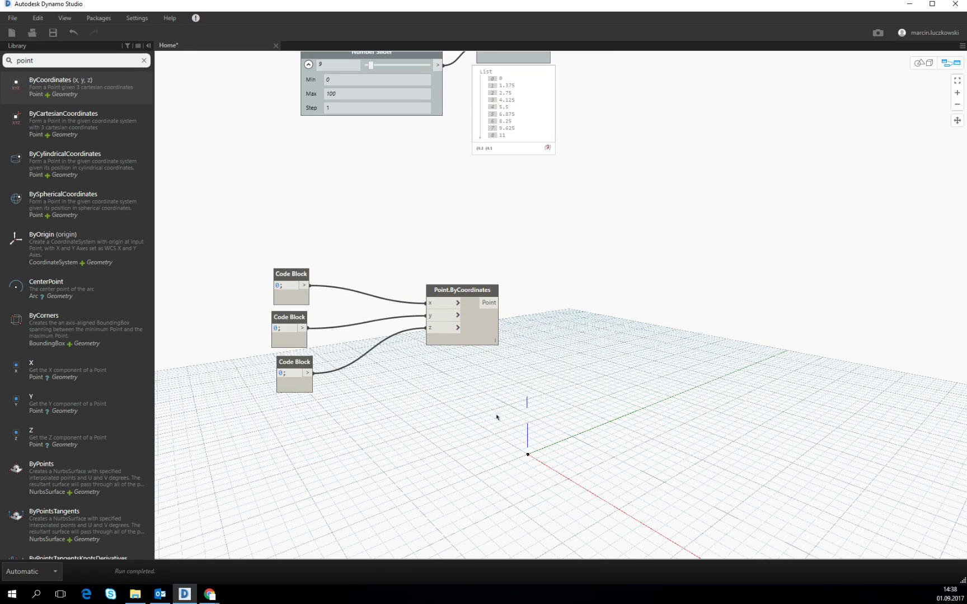
drag(499, 420, 249, 236)
- Duplicate the point node and its three Code Blocks, placing the copy below
key(ctrl+c)
key(ctrl+v)
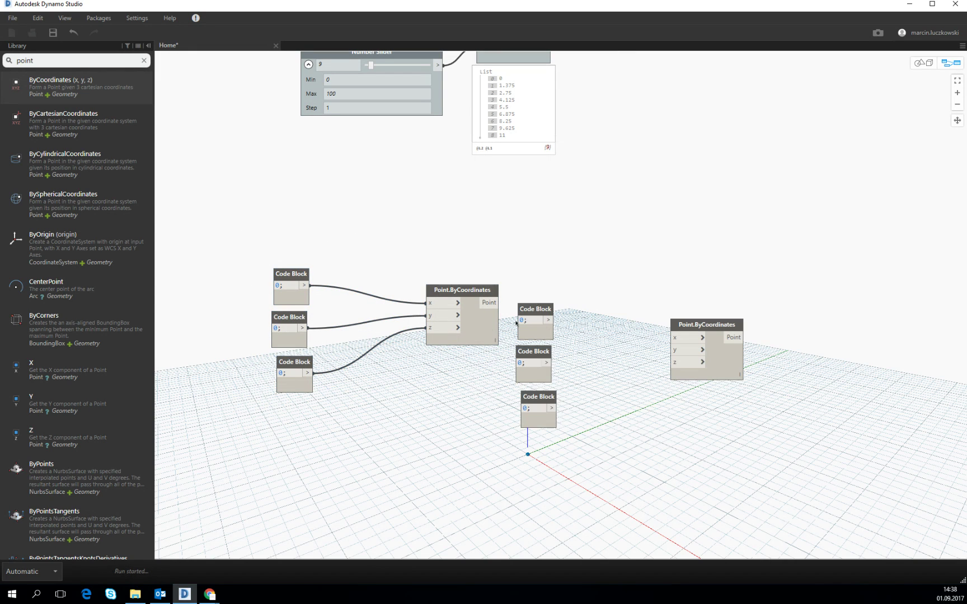
drag(535, 310, 287, 419)
click(412, 379)
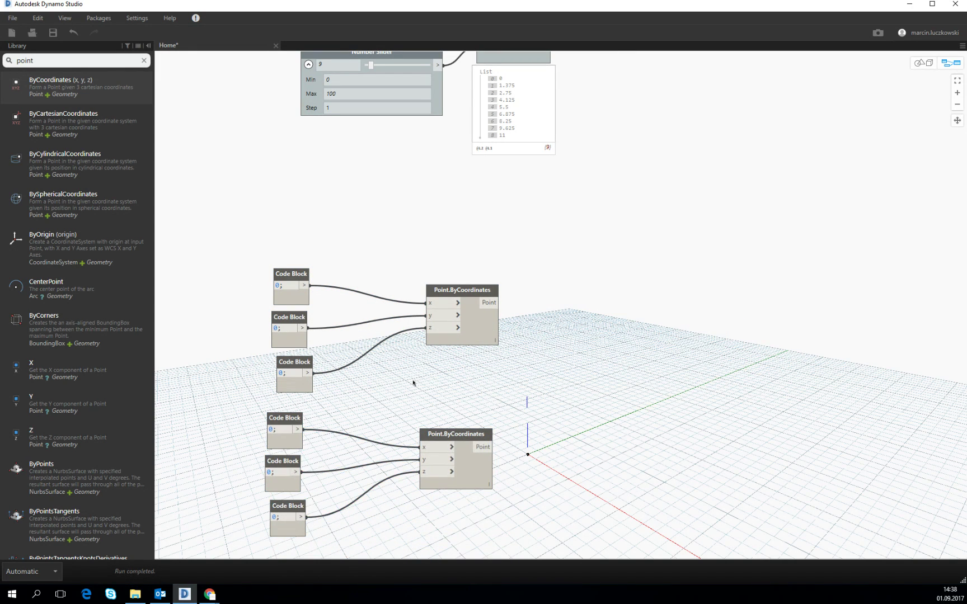
- Change the duplicate's x Code Block value to 20
scroll(261, 487, up, 2)
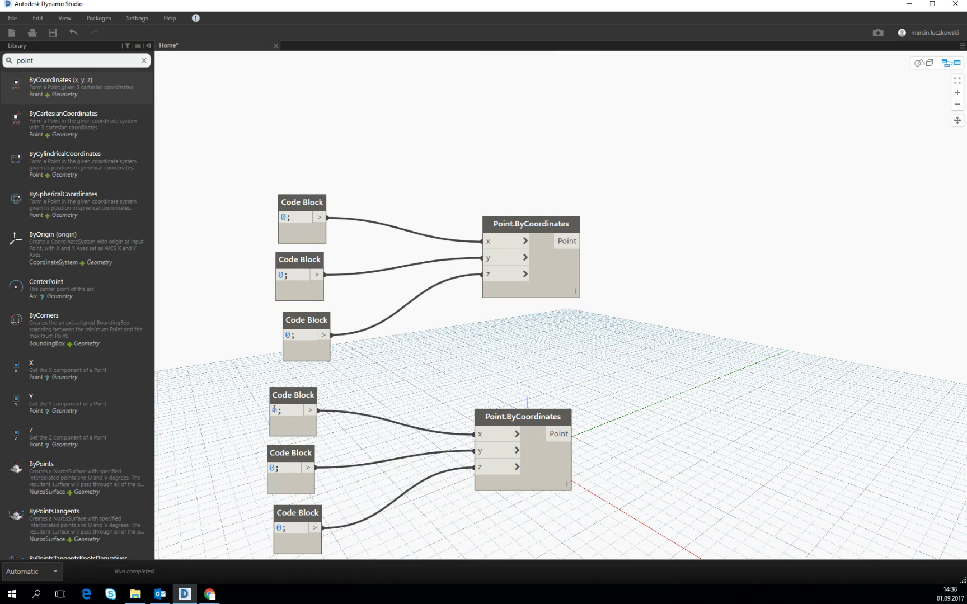
double_click(274, 411)
text(20)
click(395, 360)
scroll(332, 371, down, 2)
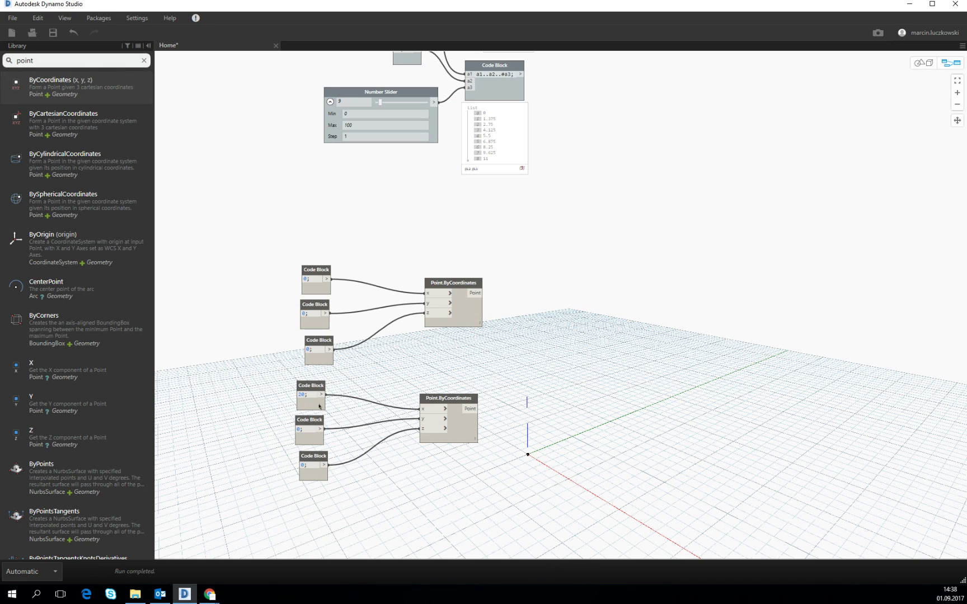
scroll(388, 389, down, 3)
scroll(374, 390, up, 2)
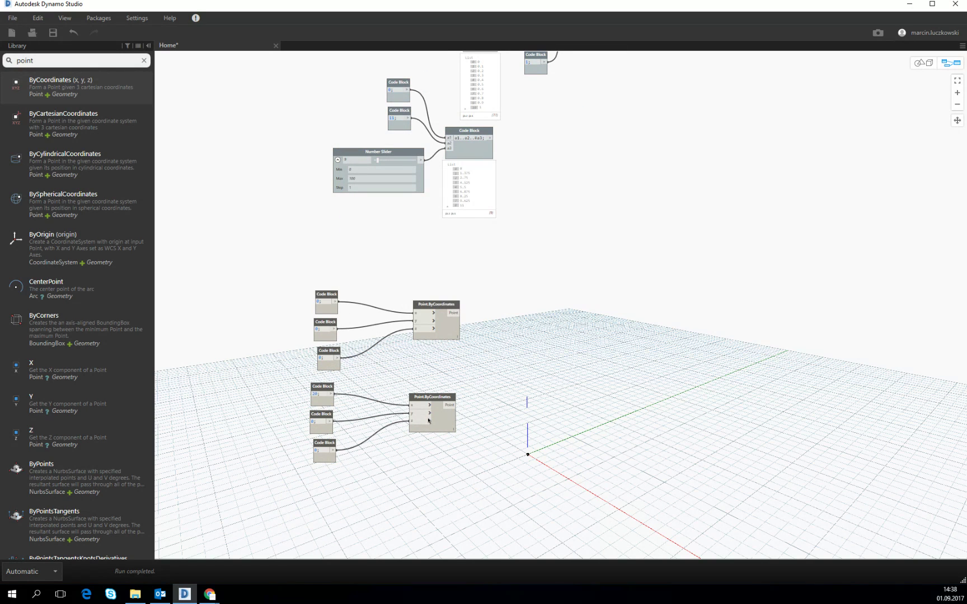
scroll(434, 390, up, 2)
- Remove the stray empty Code Block near the lower point node
double_click(414, 378)
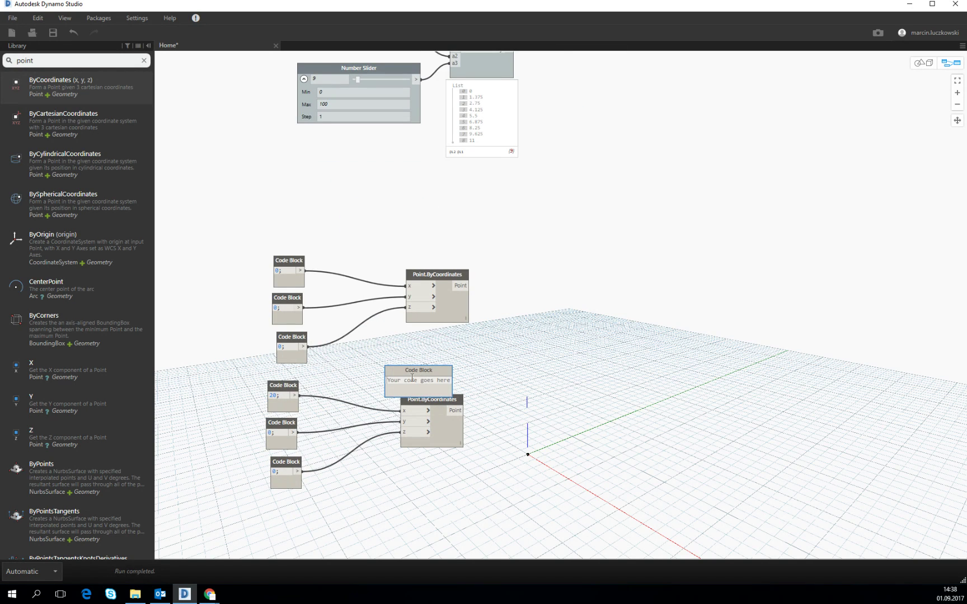
double_click(439, 372)
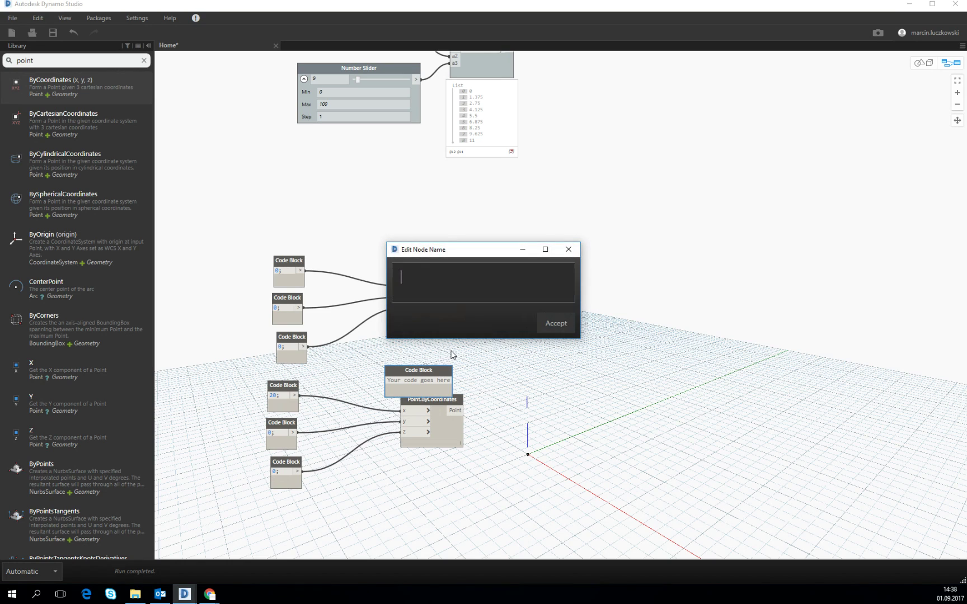
click(570, 249)
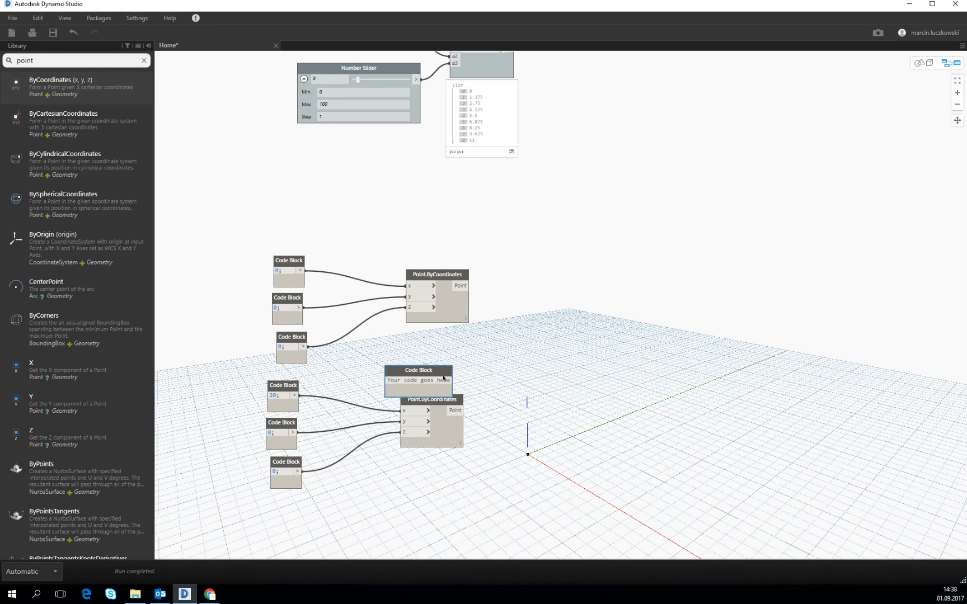
key(Escape)
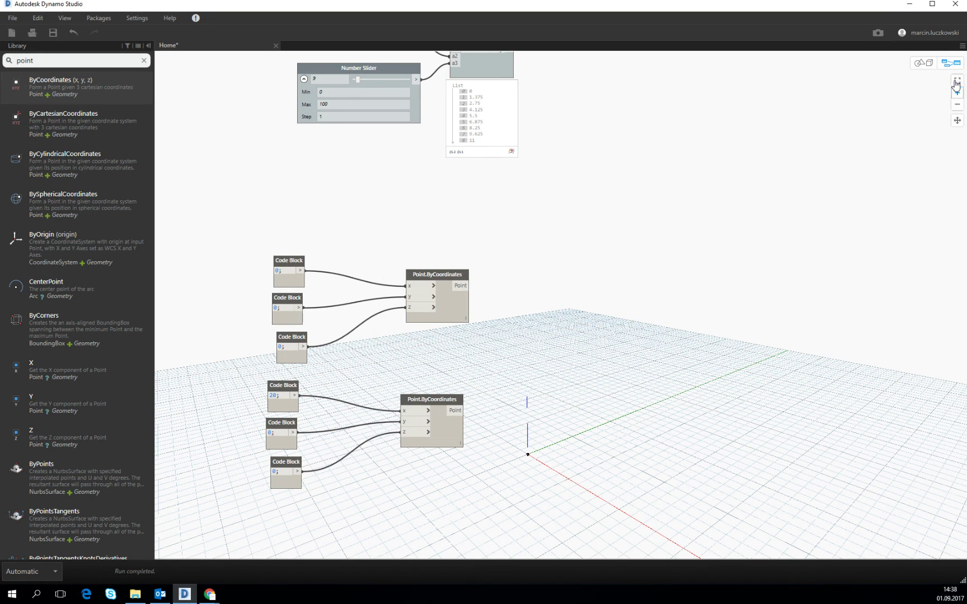
- Zoom the 3D preview to fit and pan it so both points show behind the graph
click(922, 63)
click(958, 80)
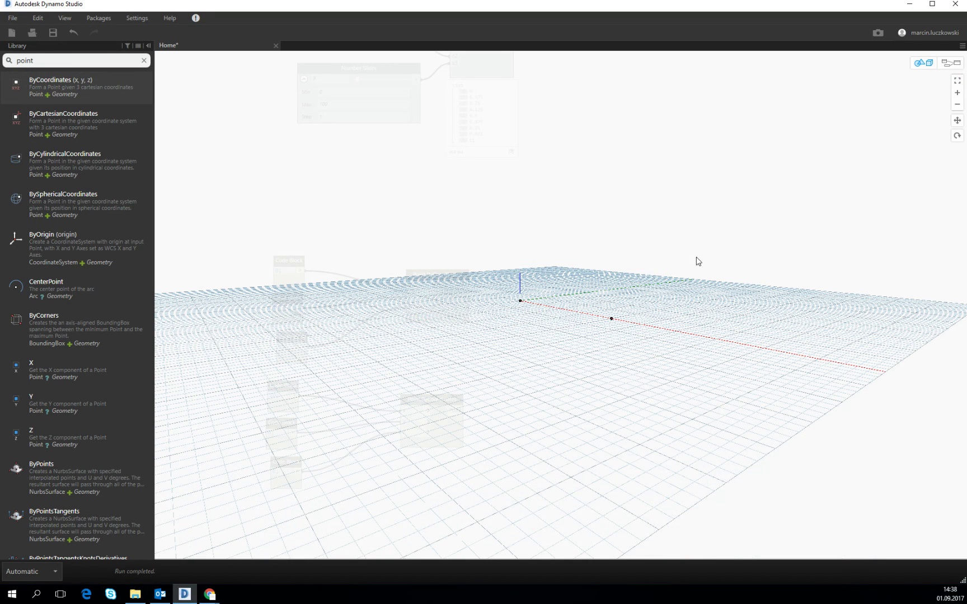
click(918, 69)
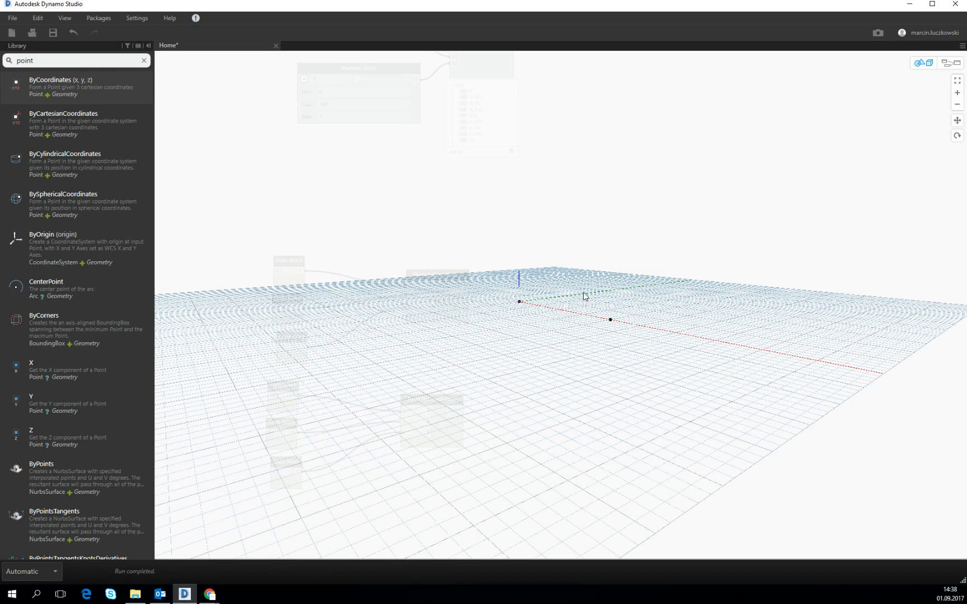
middle_drag(582, 298, 798, 423)
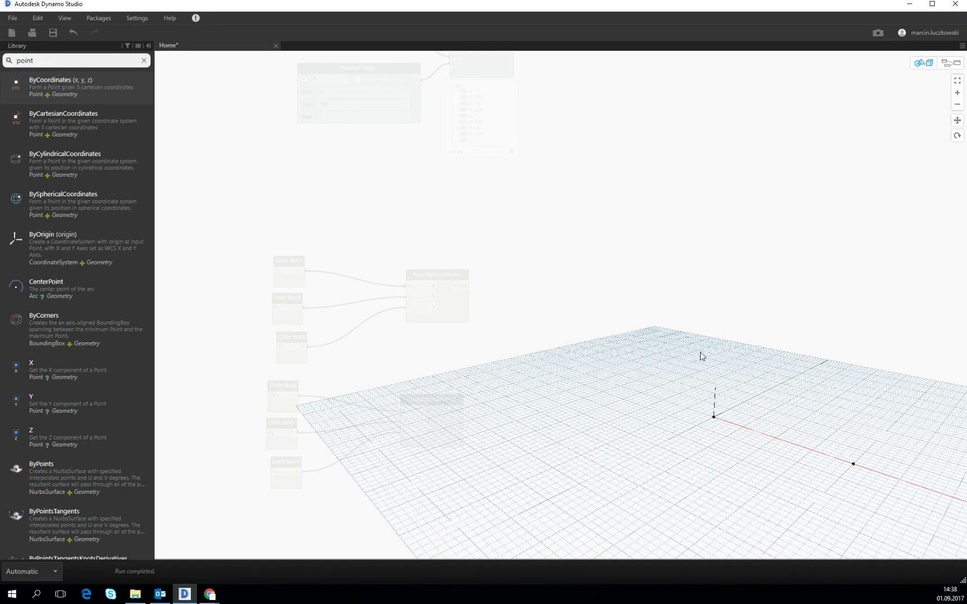
click(950, 63)
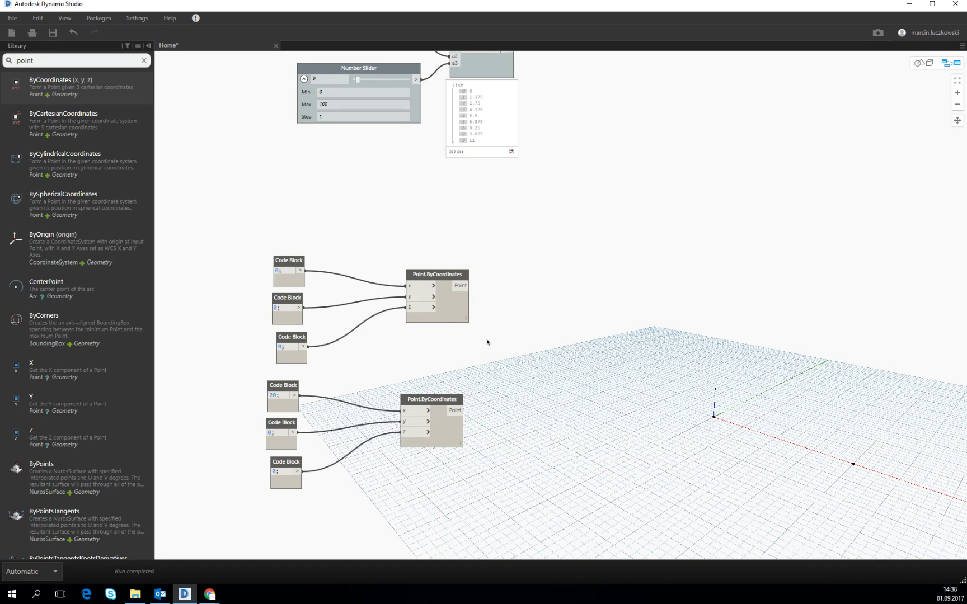
- Add a List.Join node via canvas search 'join' and give it a second list input
middle_drag(477, 334, 374, 308)
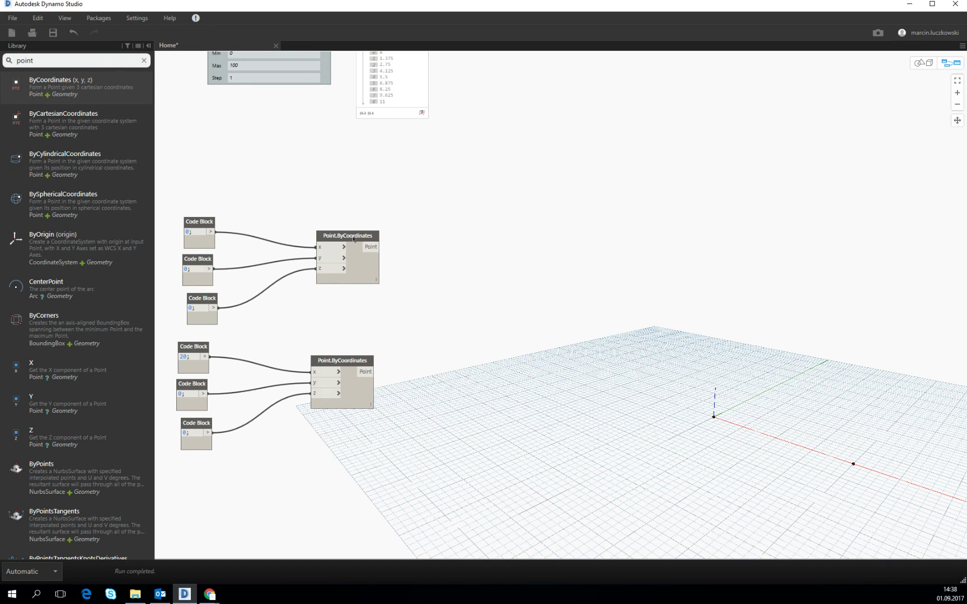
right_click(500, 337)
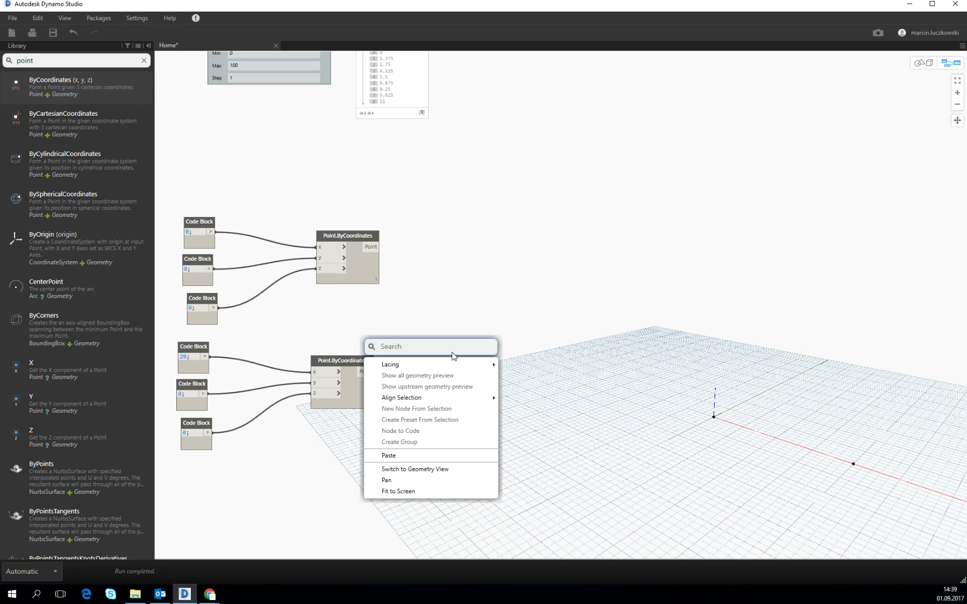
text(join)
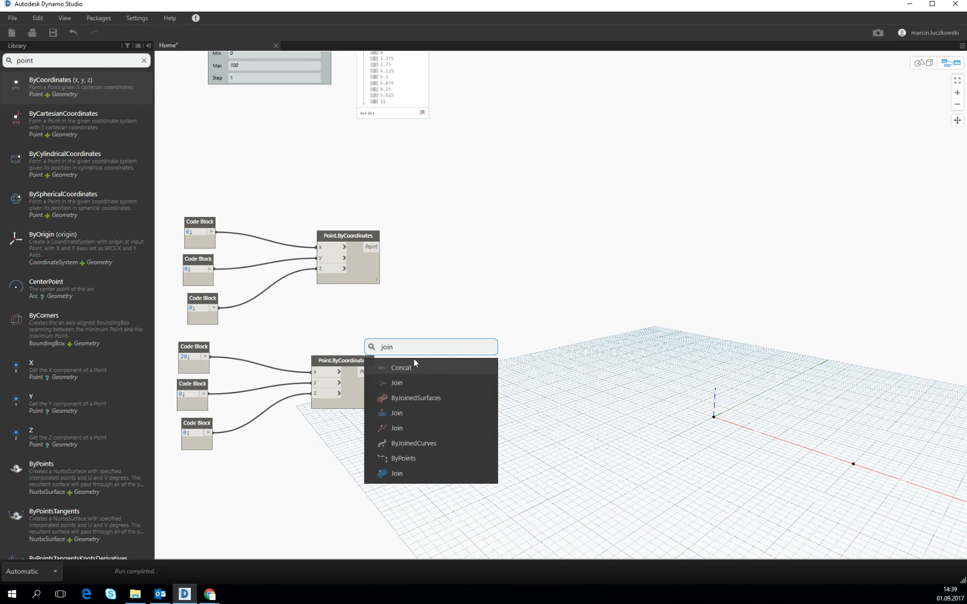
click(406, 412)
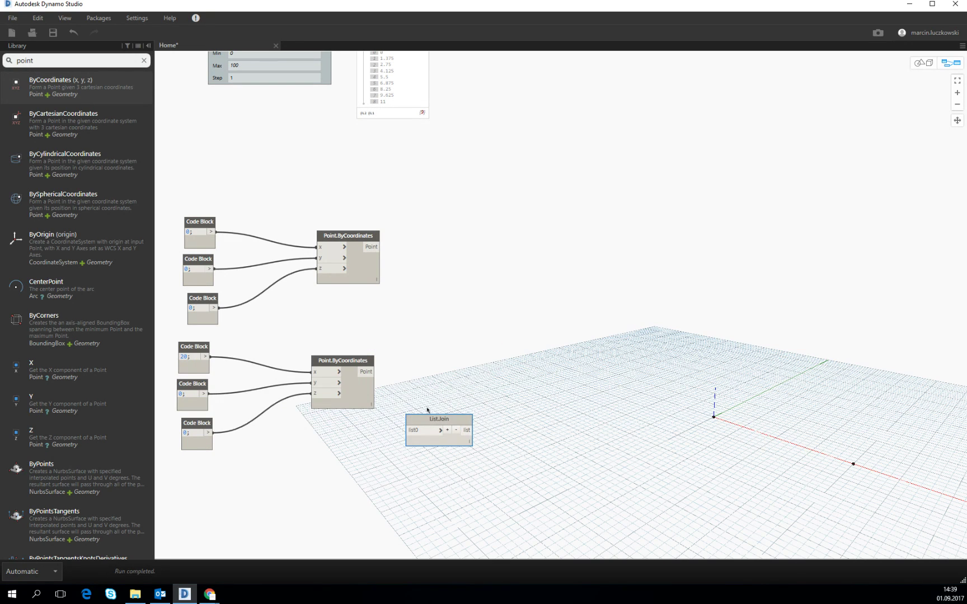
drag(439, 423, 486, 317)
scroll(488, 325, up, 2)
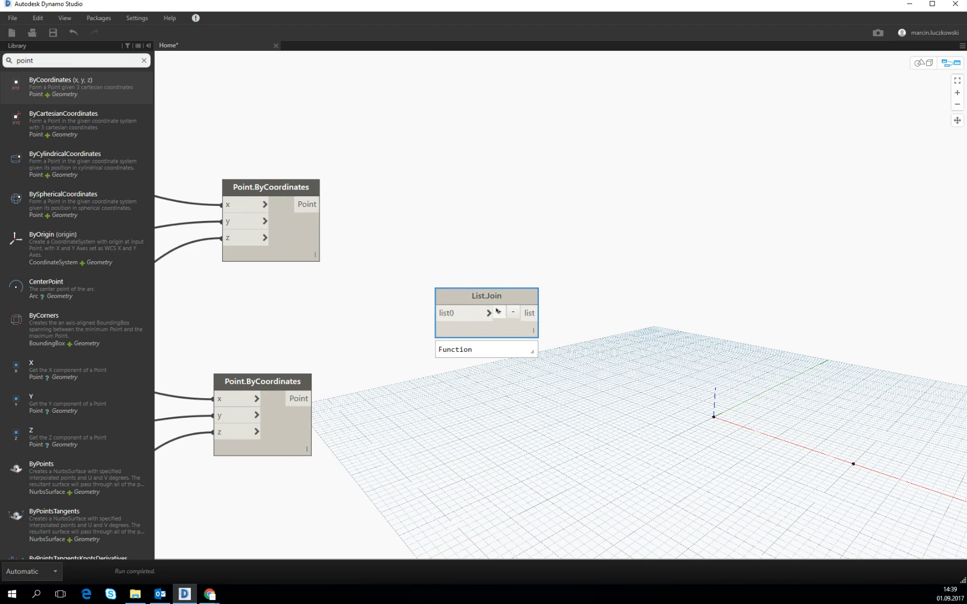
click(502, 317)
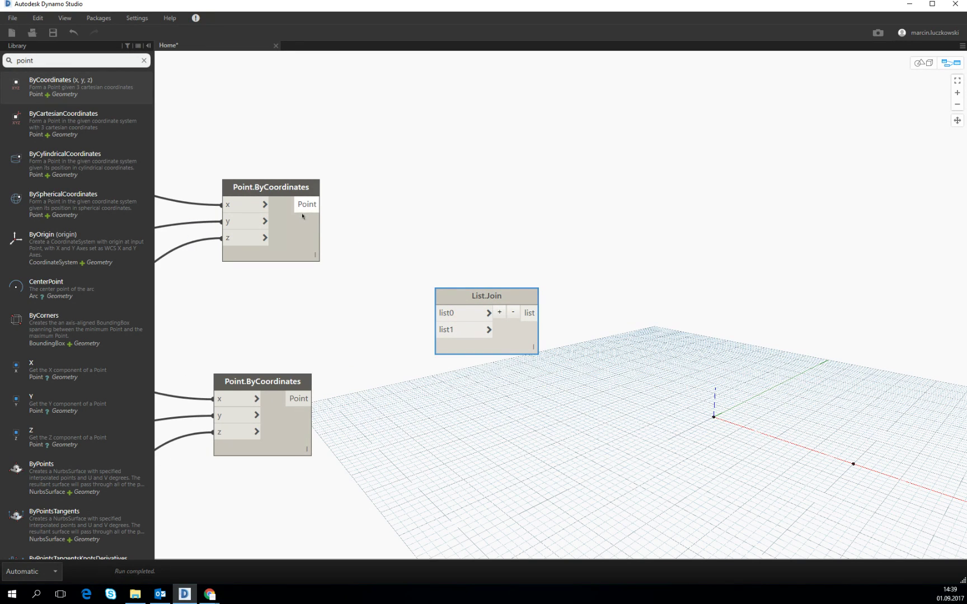
- Wire the top point into list0 and the bottom point into list1 of List.Join
click(321, 205)
click(435, 313)
click(434, 330)
click(297, 399)
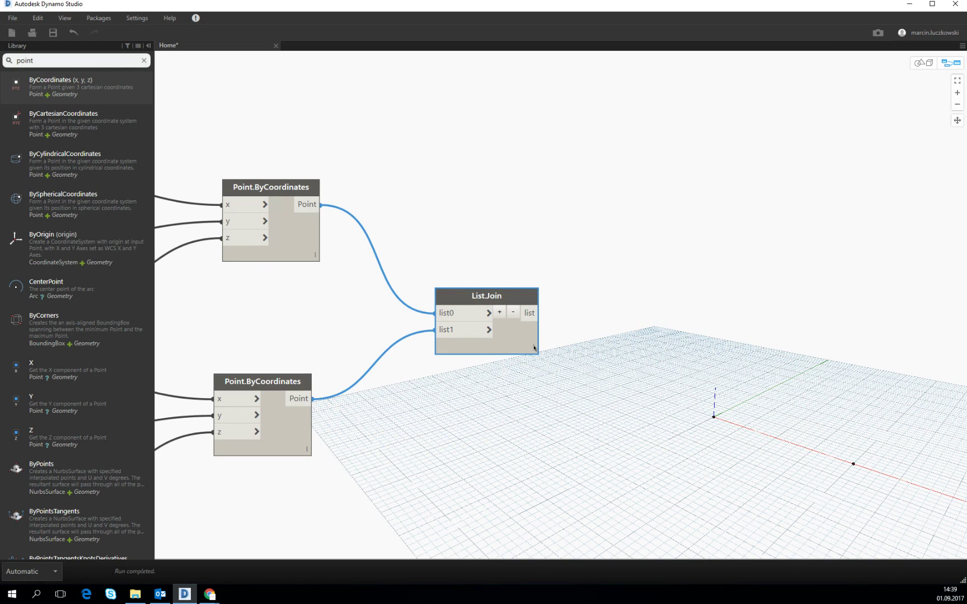
mouse_move(453, 372)
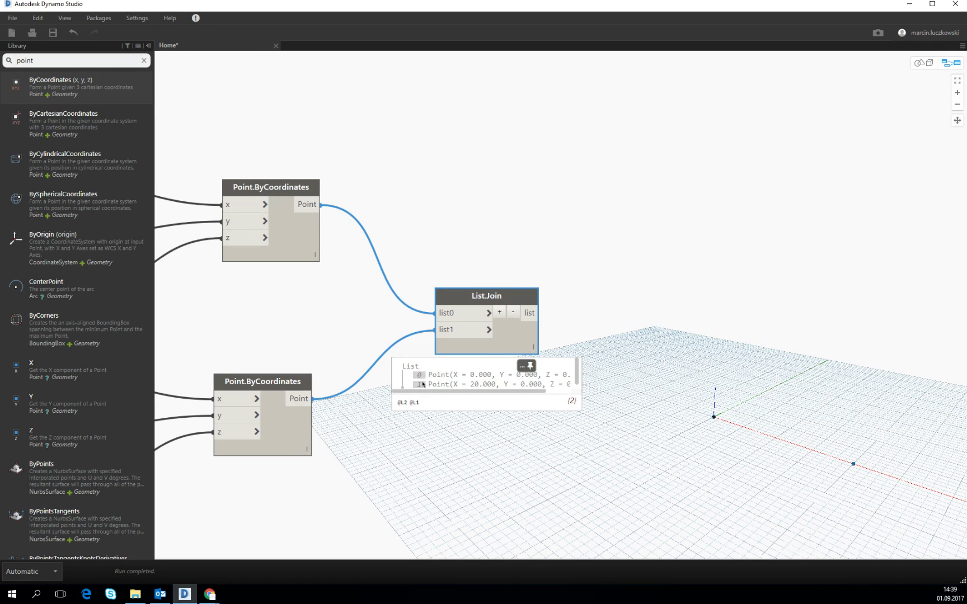
drag(495, 296, 464, 282)
click(473, 231)
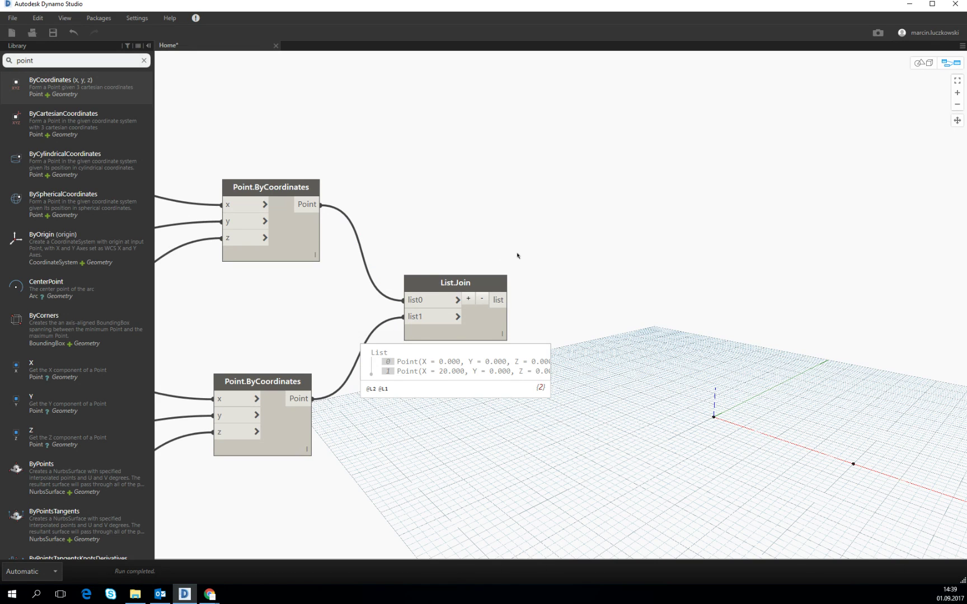
middle_drag(517, 255, 512, 251)
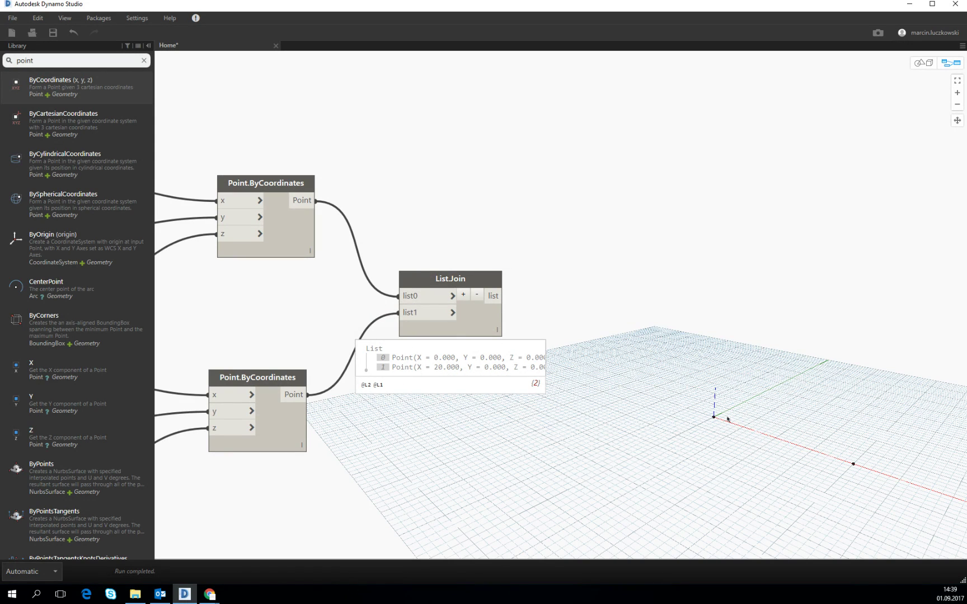
double_click(47, 61)
- Add a Geometry.Translate node via search 'move' and feed it the joined points
text(move)
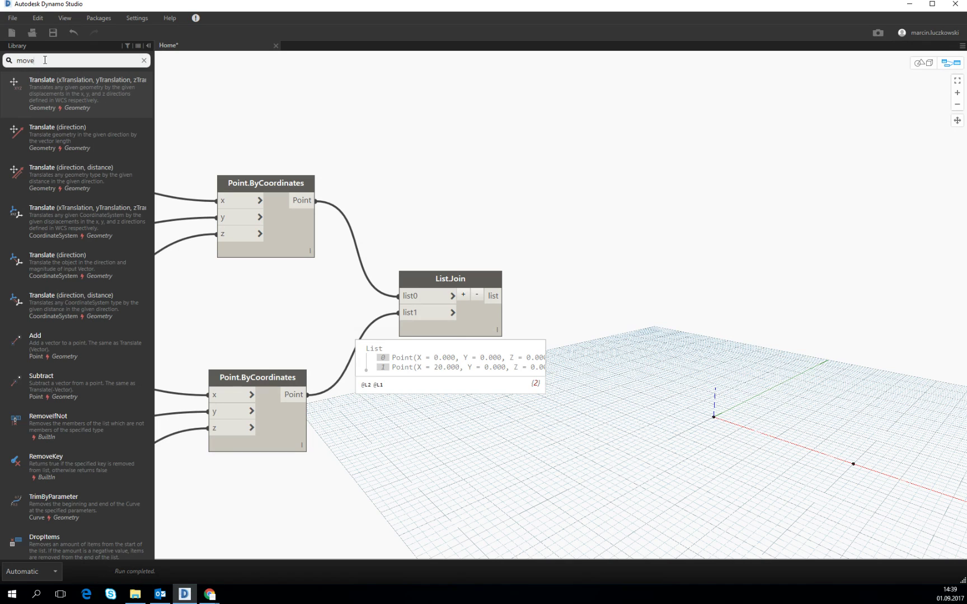
mouse_move(51, 82)
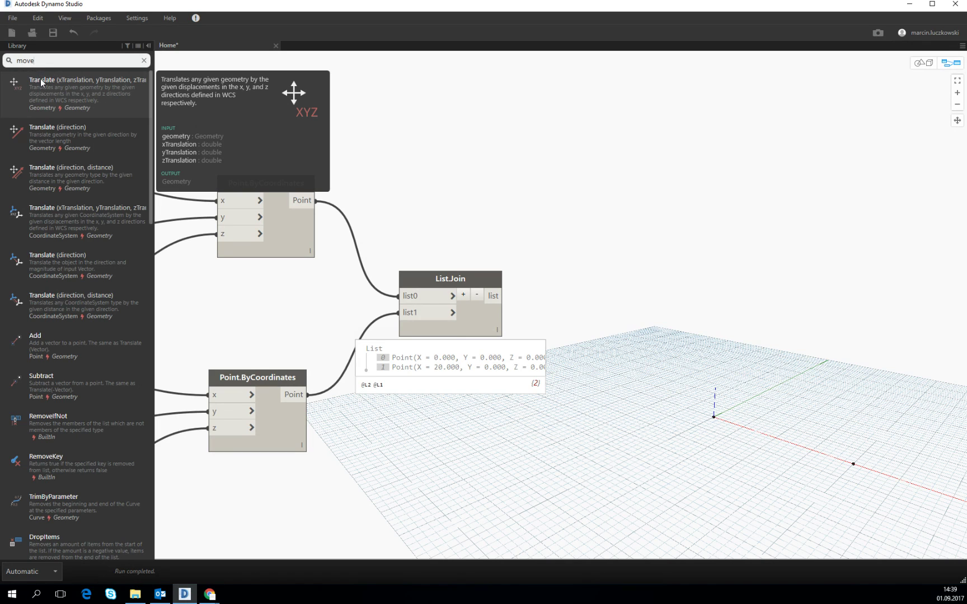
click(42, 81)
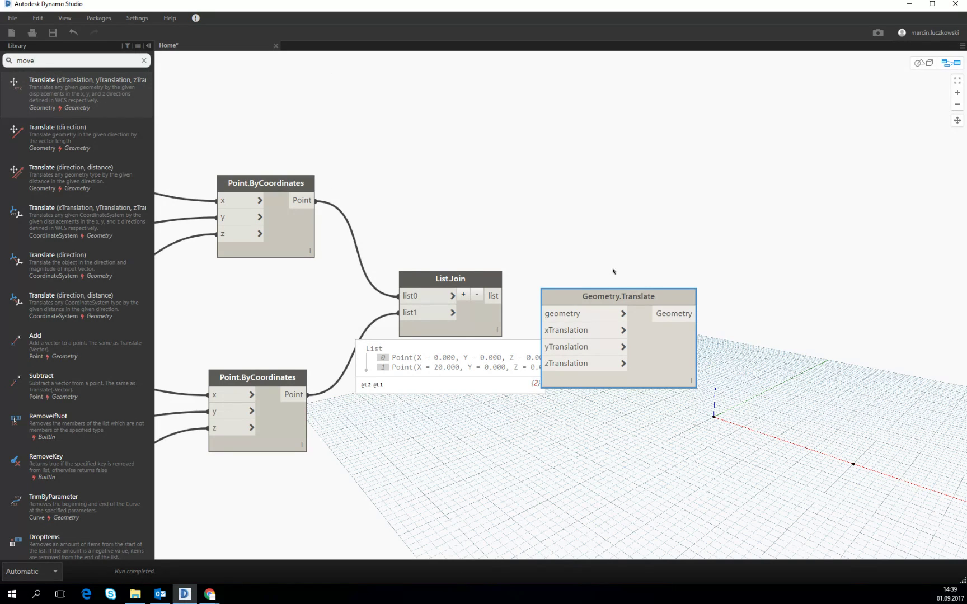
drag(598, 297, 685, 242)
click(504, 296)
click(660, 261)
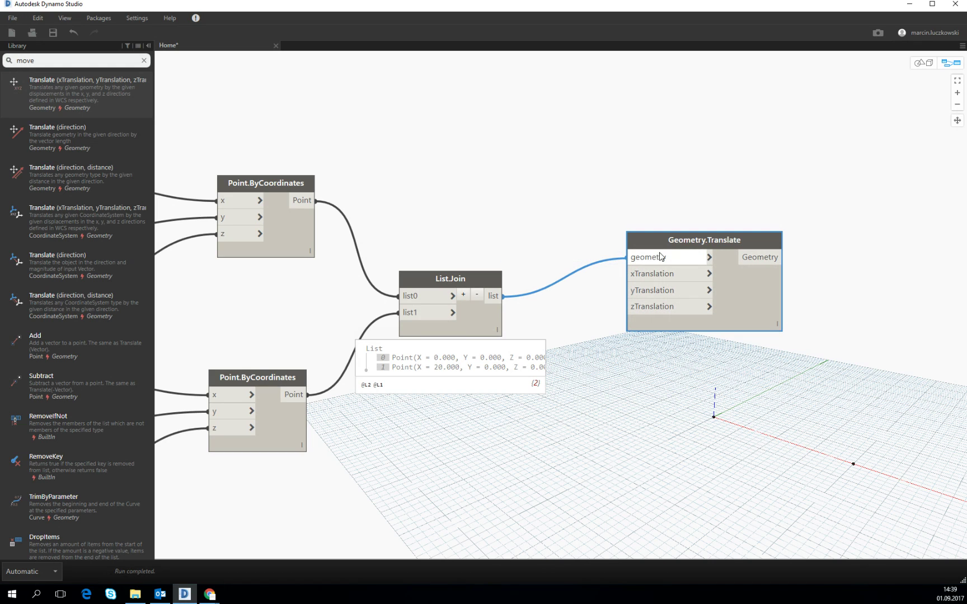
drag(673, 239, 711, 242)
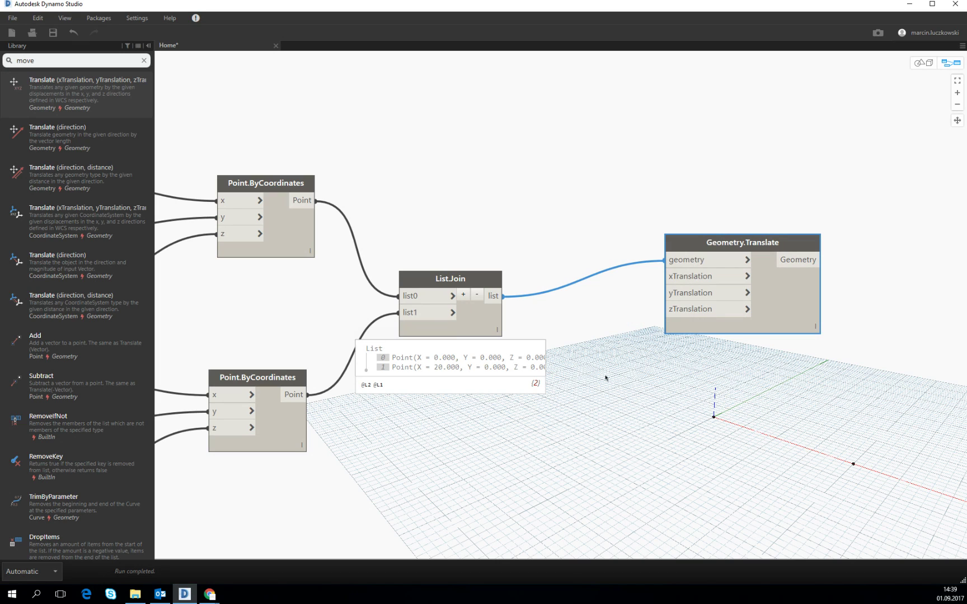
- Create a Code Block of 6 and wire it to Translate's zTranslation
right_click(530, 429)
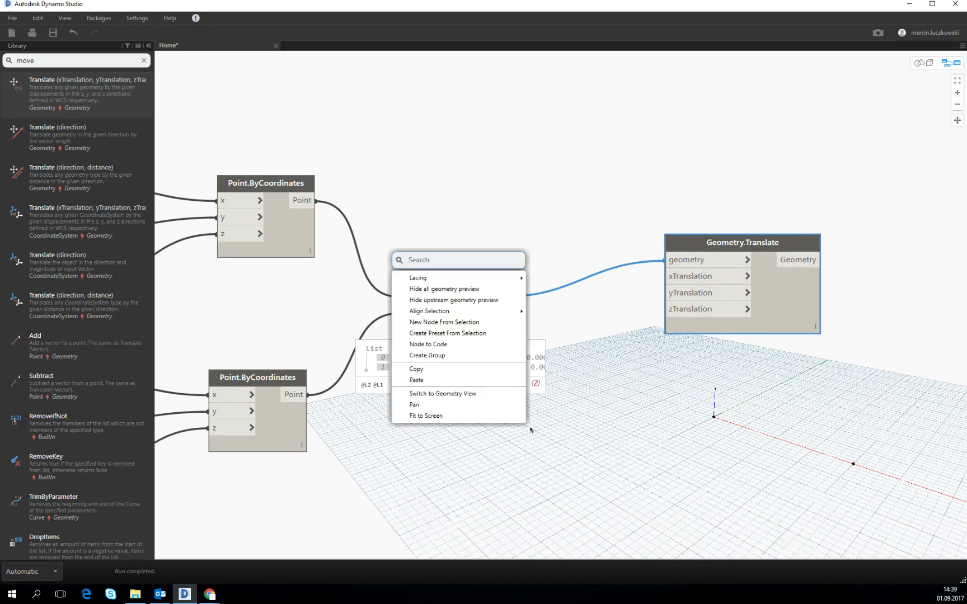
double_click(559, 429)
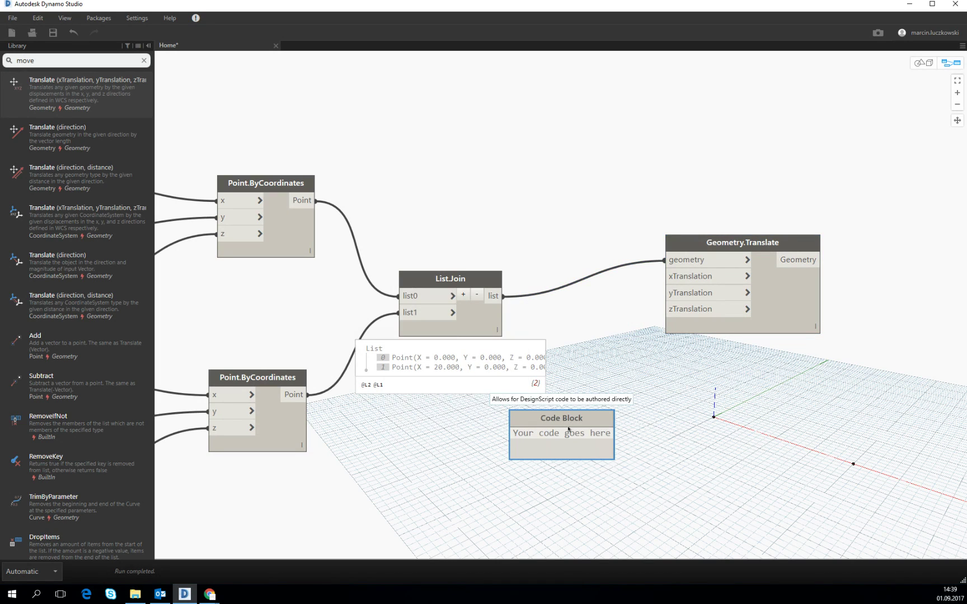
text(6)
click(595, 397)
drag(558, 433, 664, 309)
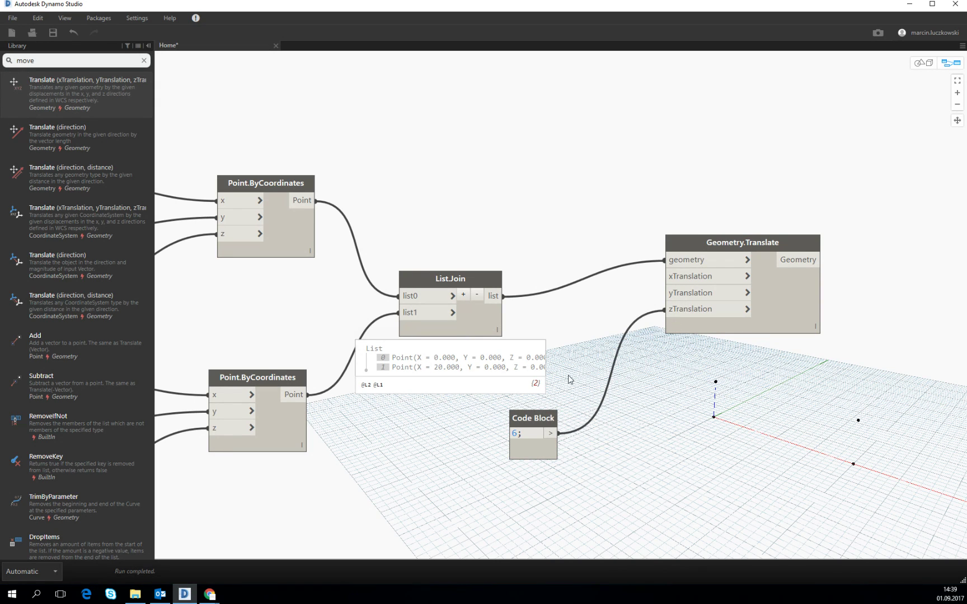
scroll(568, 375, down, 5)
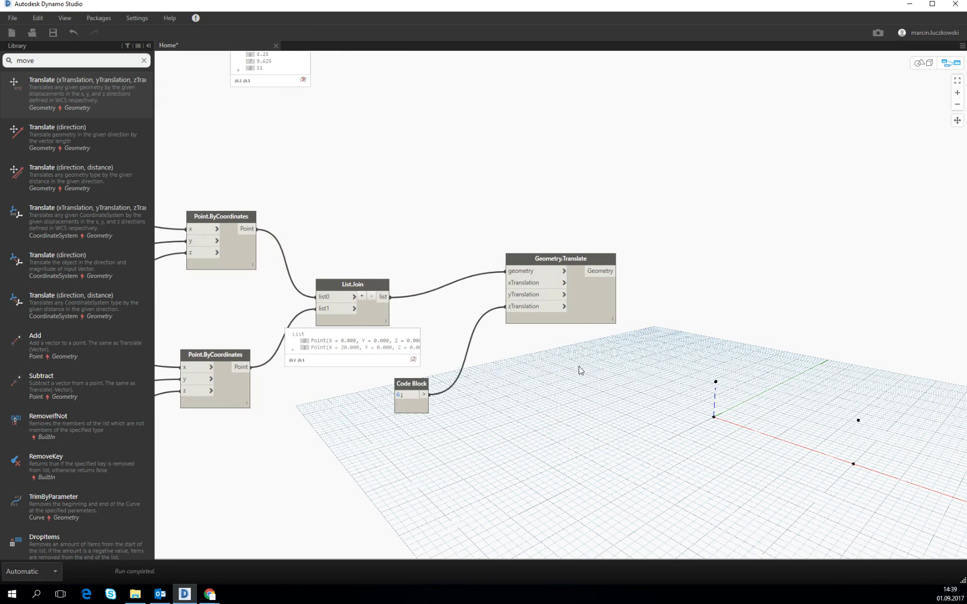
- Paste a copy of the Code Block and Translate, fed by the first Translate's output
drag(577, 452, 428, 265)
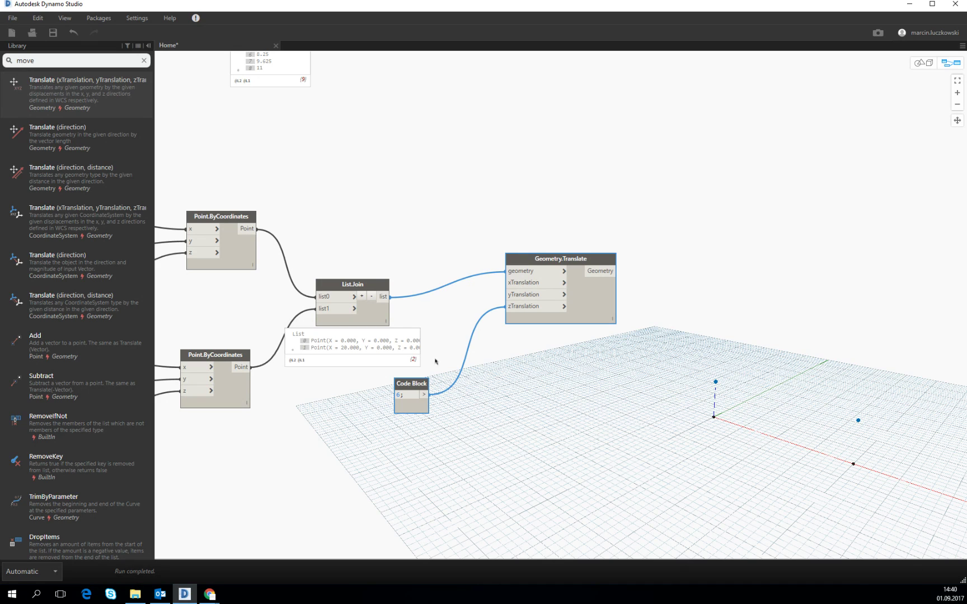
key(ctrl+v)
drag(770, 157, 714, 256)
click(649, 271)
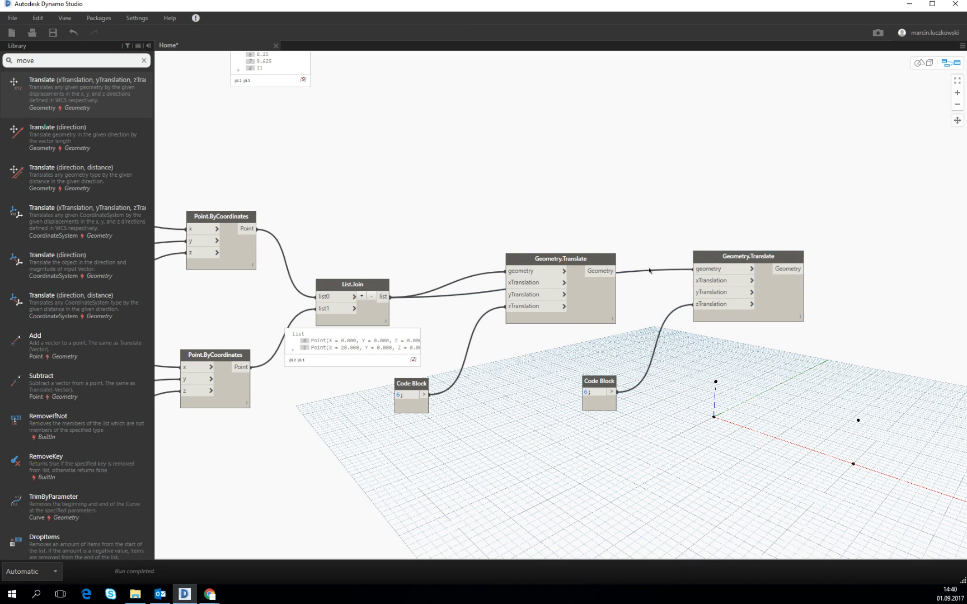
click(609, 273)
click(696, 270)
middle_drag(632, 229, 586, 234)
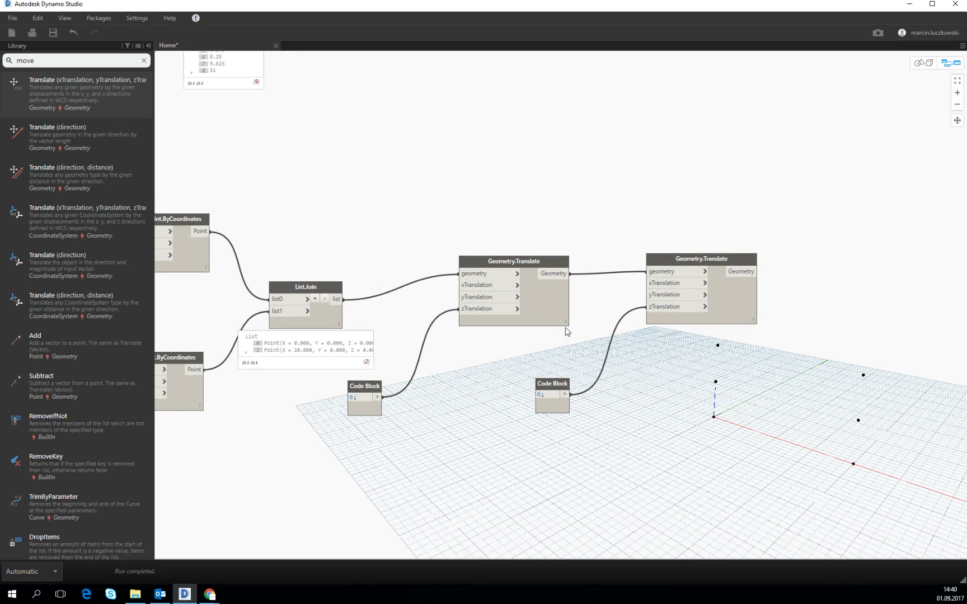
- Set the copied Code Block to 2 and tidy the node layout
drag(542, 399, 580, 364)
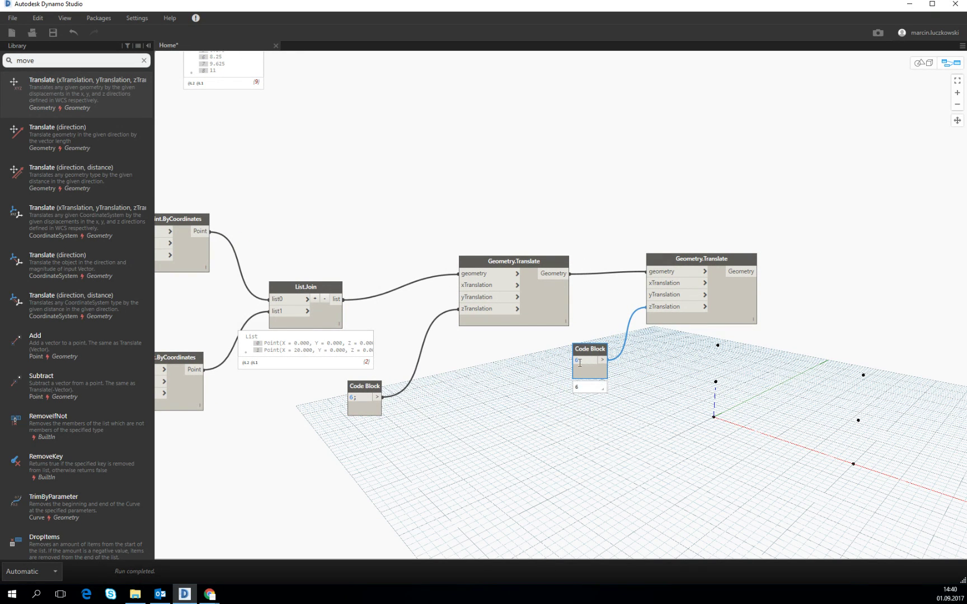
double_click(580, 363)
text(2)
click(543, 374)
middle_drag(543, 375, 524, 387)
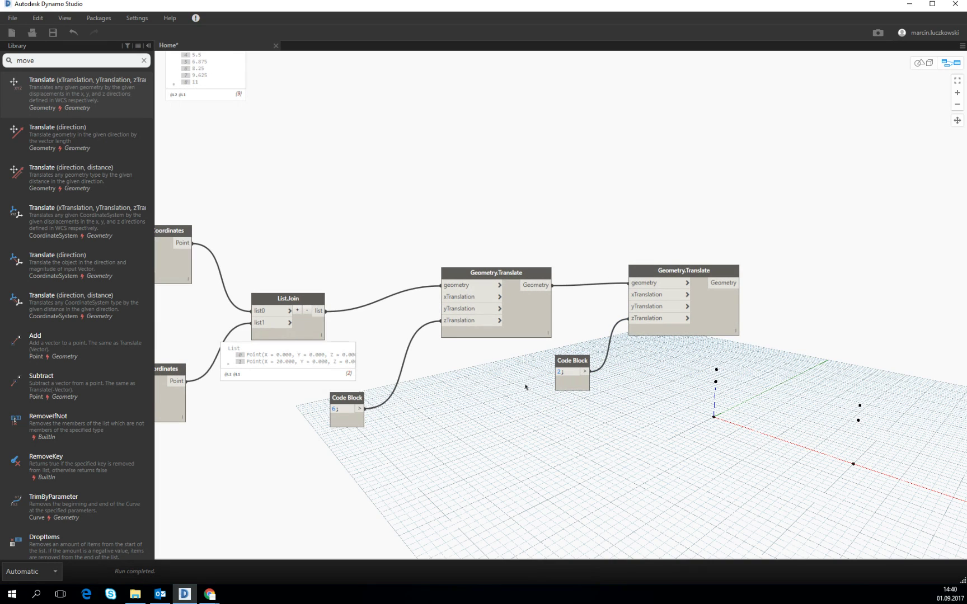
drag(571, 368, 575, 385)
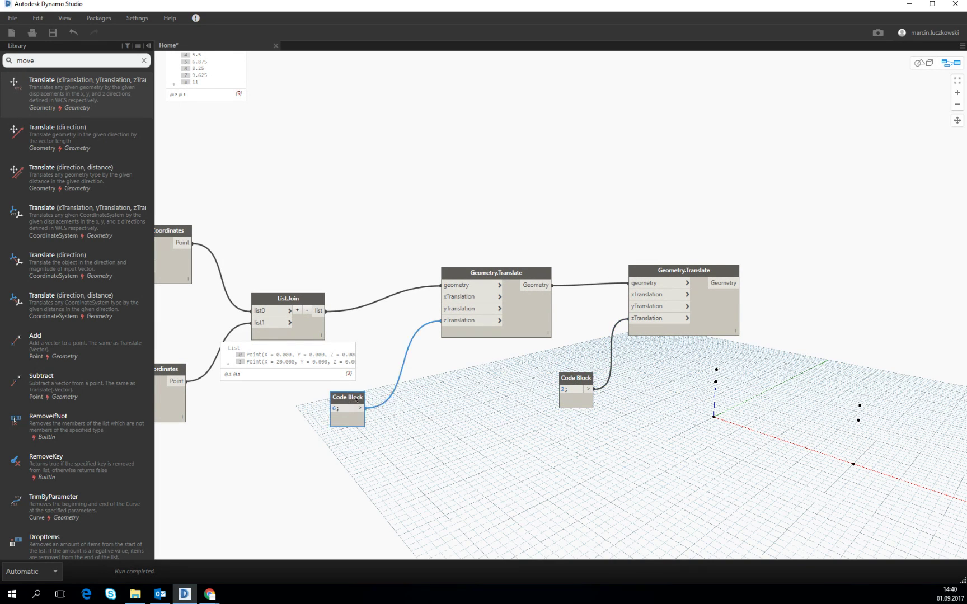
drag(356, 399, 373, 389)
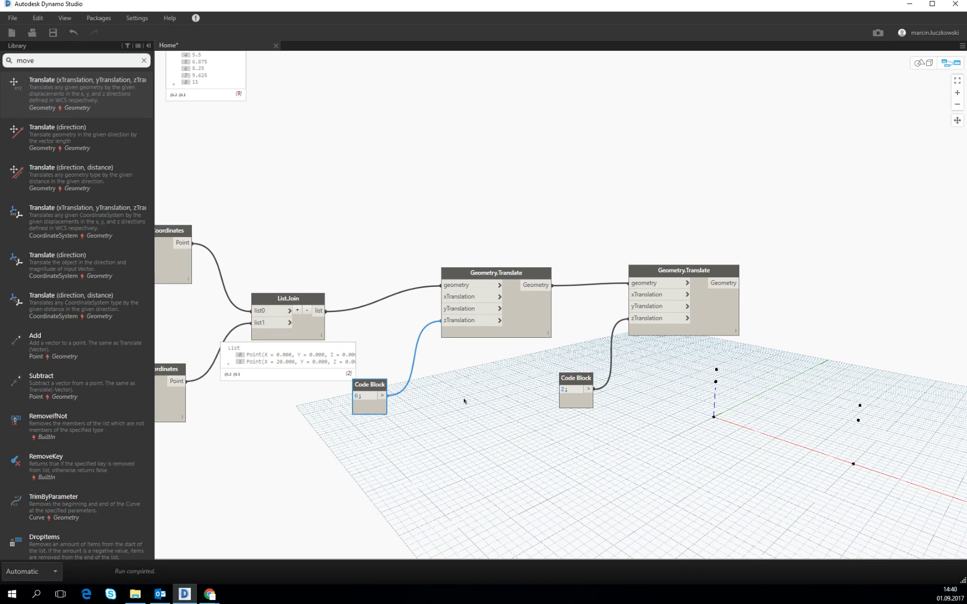
middle_drag(446, 395, 492, 421)
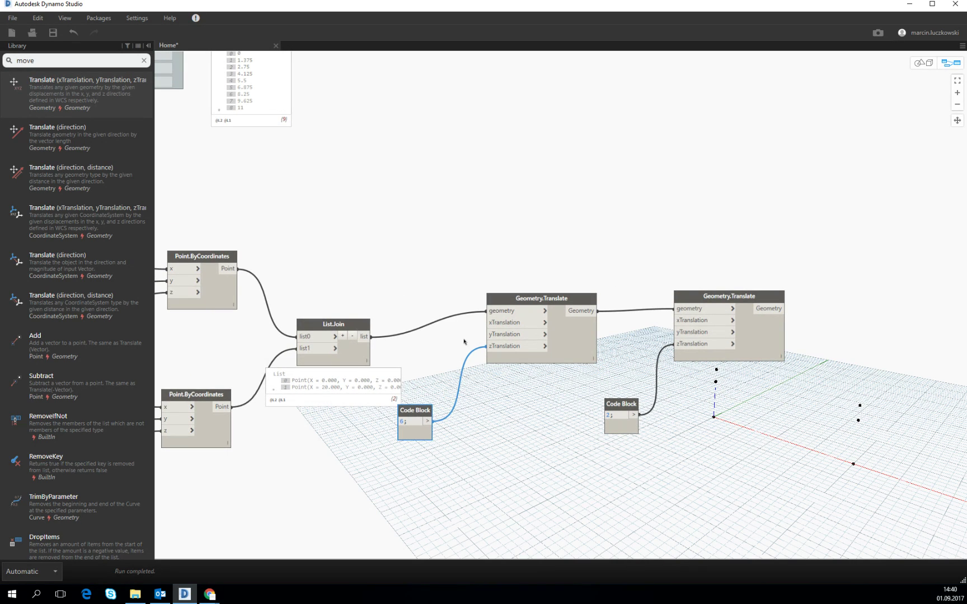
right_click(483, 213)
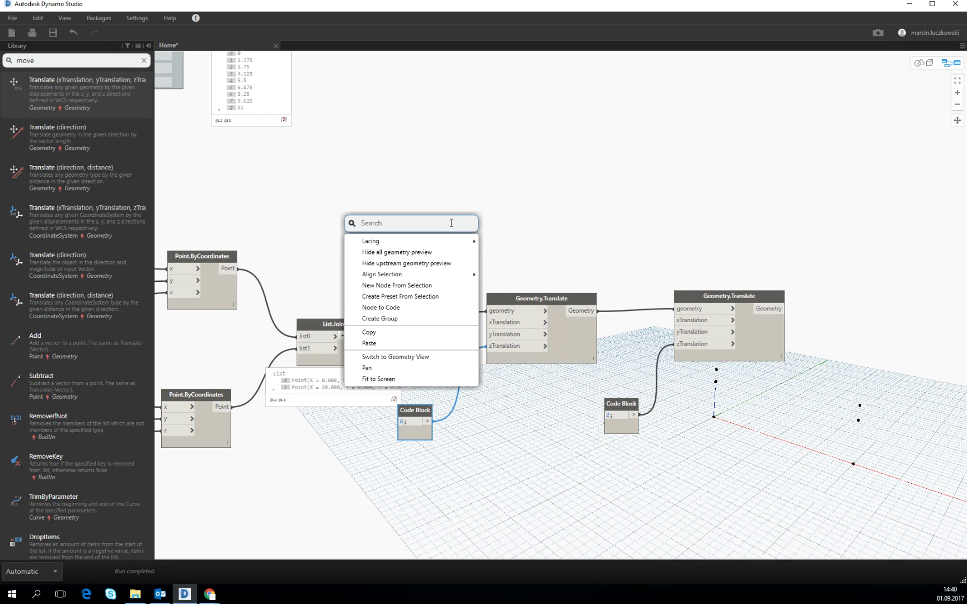
- Add Line.ByStartPointEndPoint with List.Join as startPoint and first Translate output as endPoint
text(line)
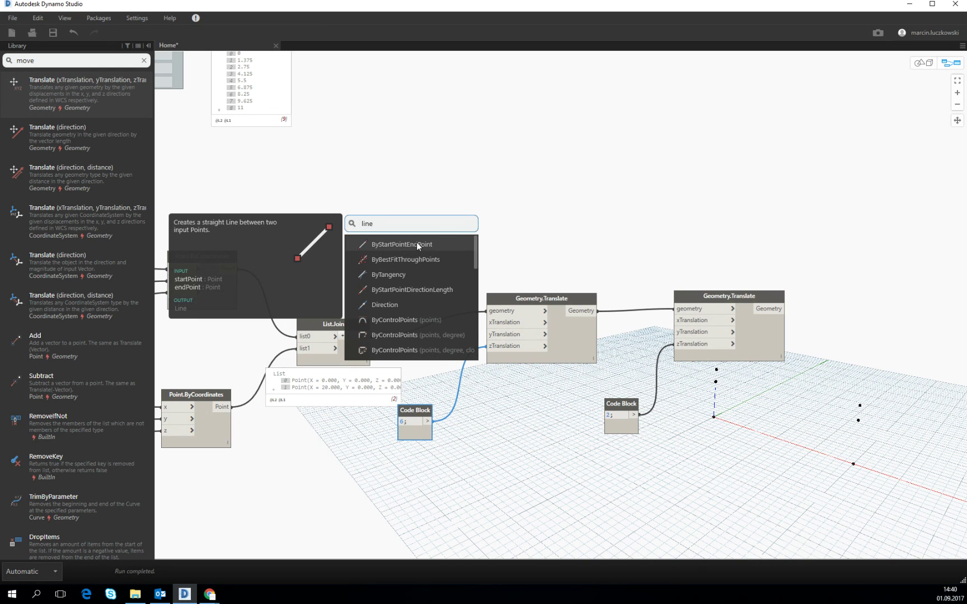
click(399, 245)
drag(456, 250, 558, 156)
click(371, 335)
click(462, 213)
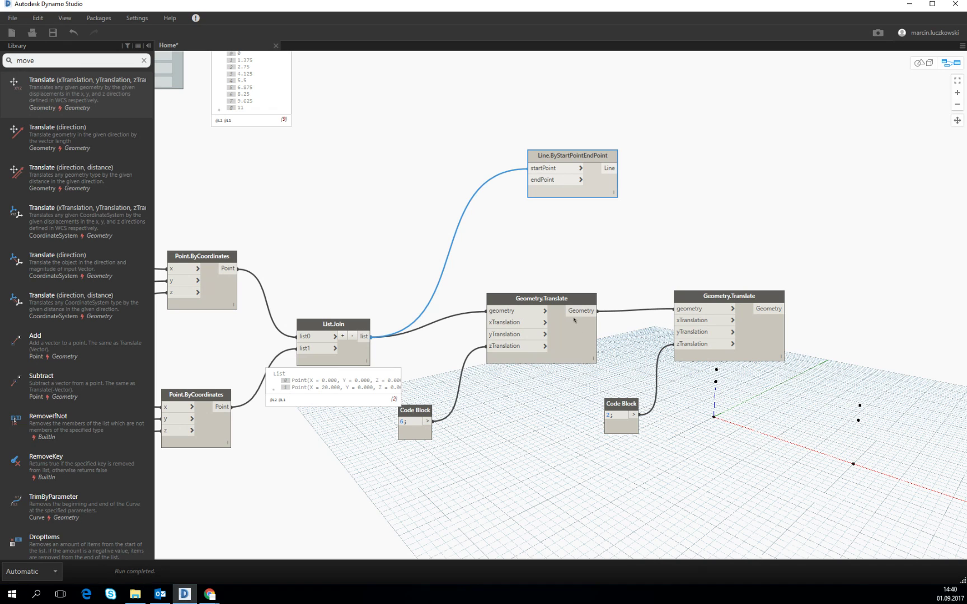
click(598, 311)
click(542, 182)
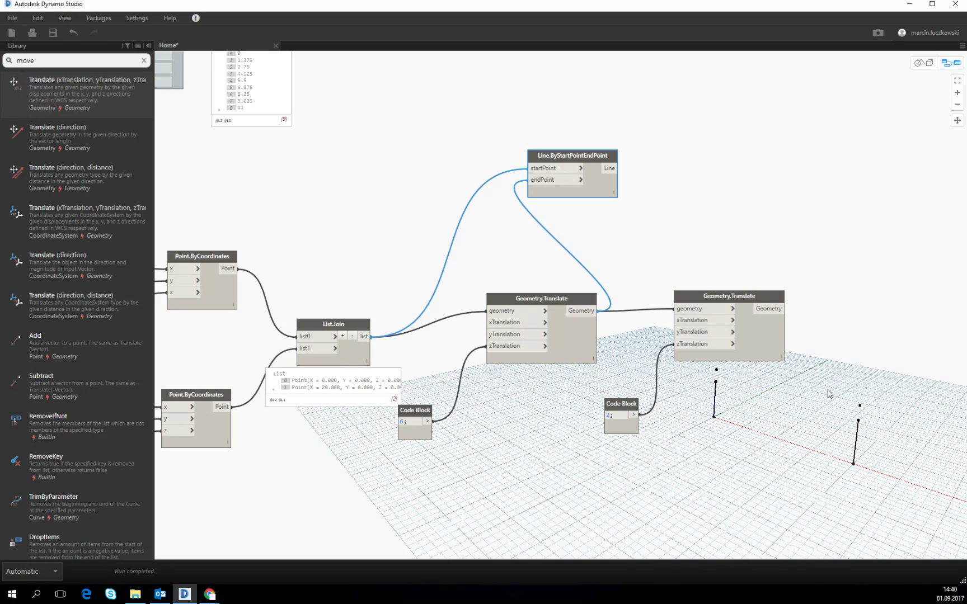
- Rename the line node 'Columns' and paste a duplicate of it with its wires
double_click(574, 156)
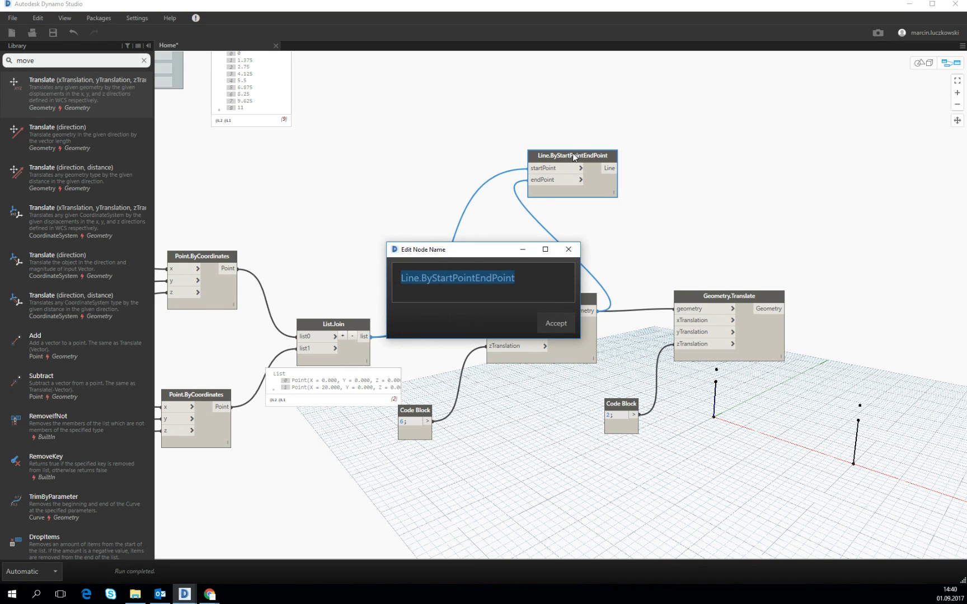
drag(523, 278, 370, 292)
text(Columns)
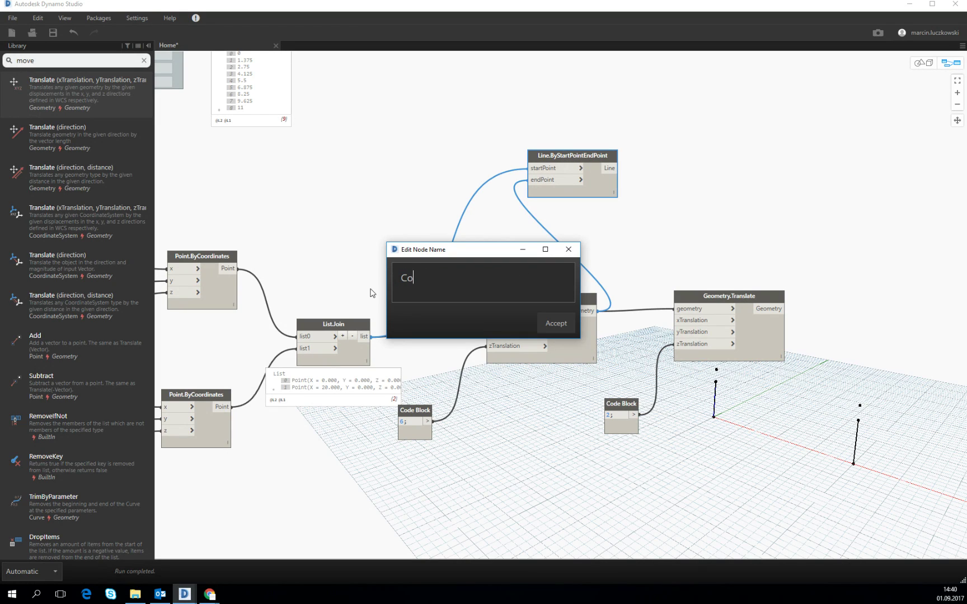
click(553, 324)
key(ctrl+c)
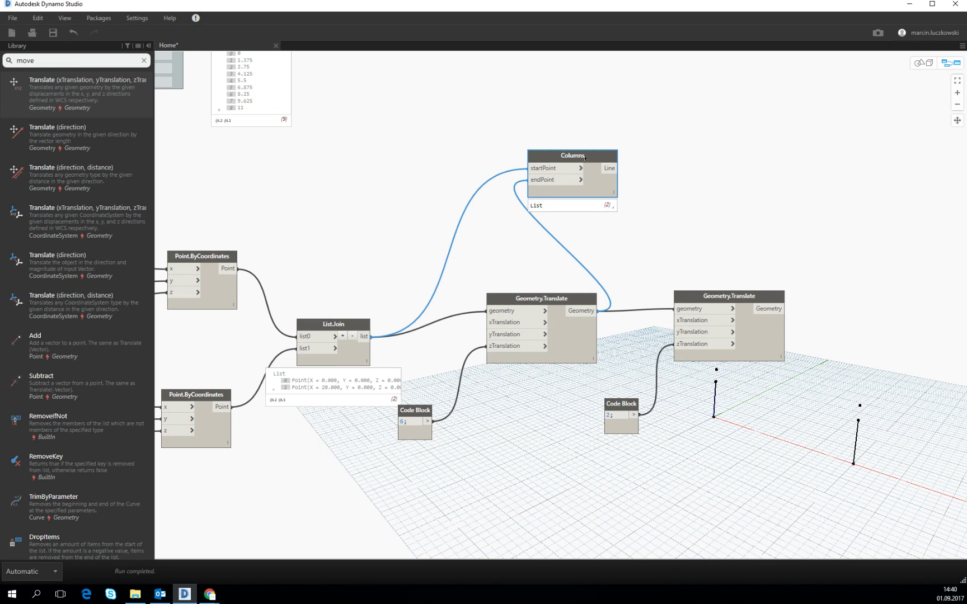
key(ctrl+v)
- Connect the second Translate's output to the duplicate line's endPoint
drag(685, 182, 751, 175)
drag(598, 310, 726, 190)
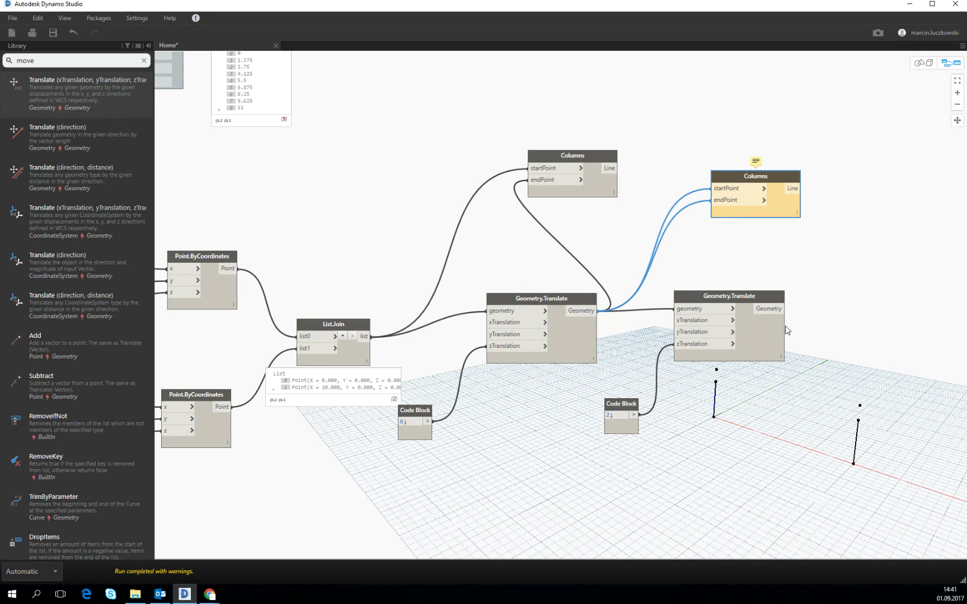
drag(785, 308, 718, 207)
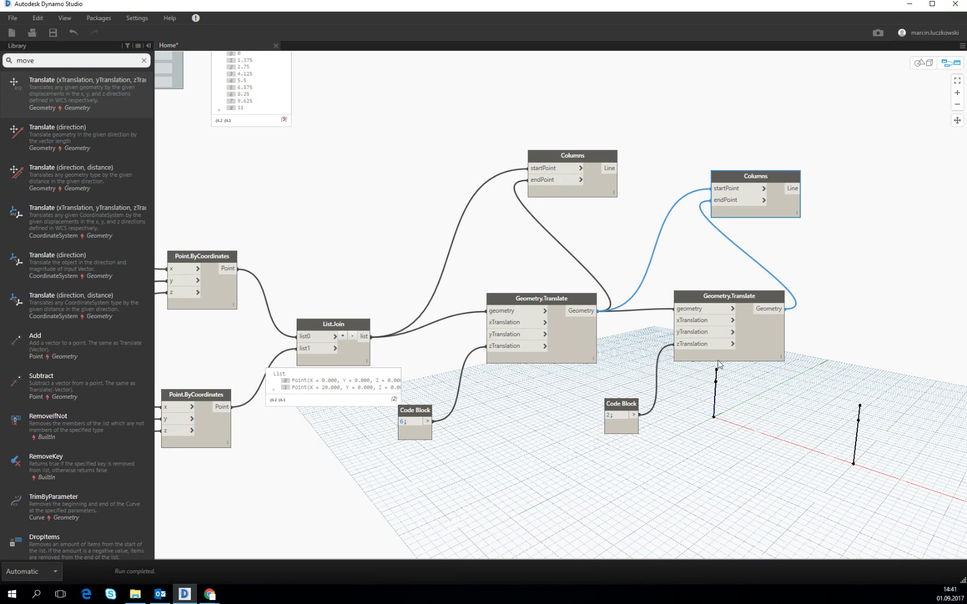
- Rename the duplicate line node to 'Truss columns'
double_click(755, 175)
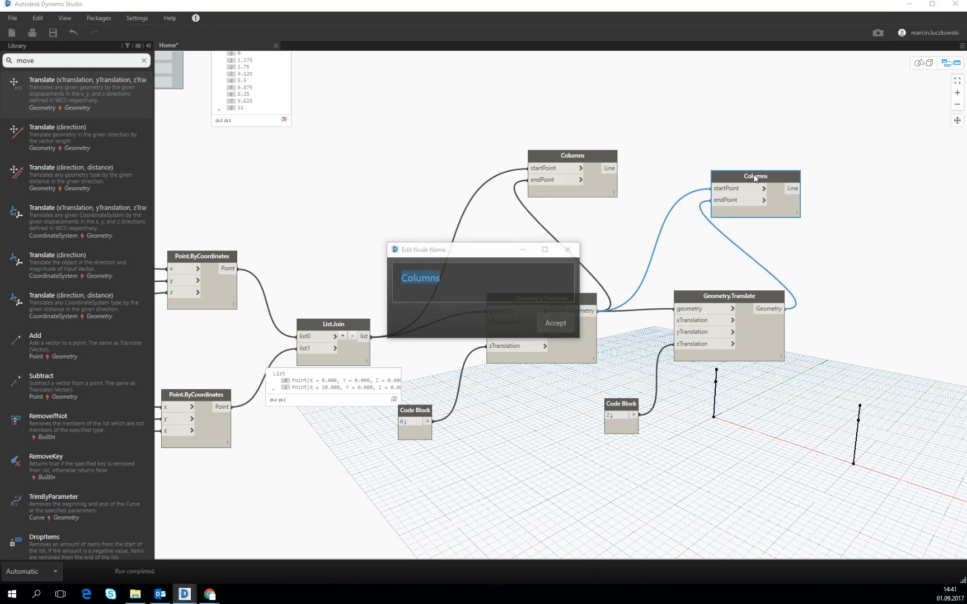
click(404, 280)
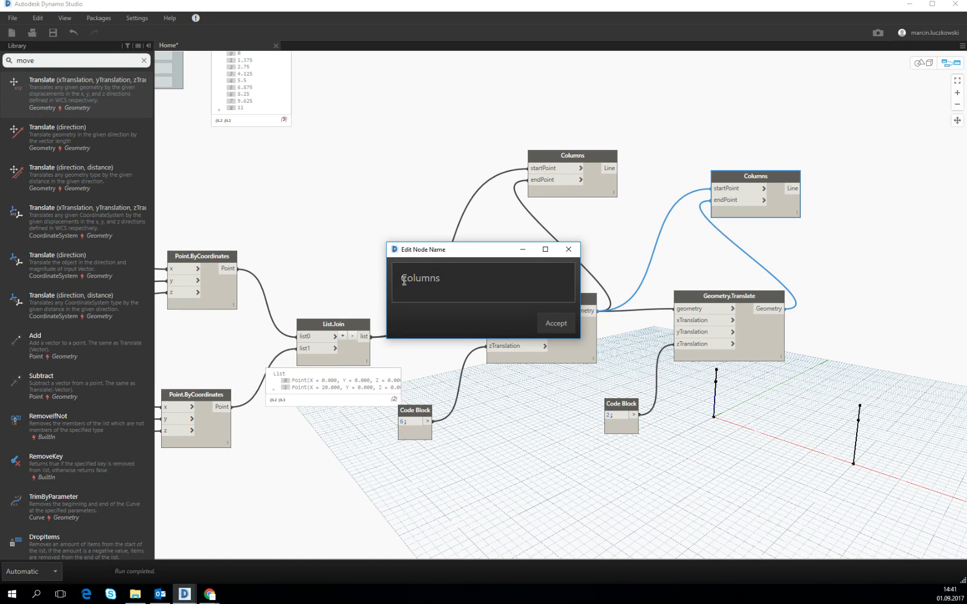
text(Truus)
key(BackSpace)
key(BackSpace)
key(BackSpace)
text(uss)
key(shift+Right)
text(c)
click(549, 323)
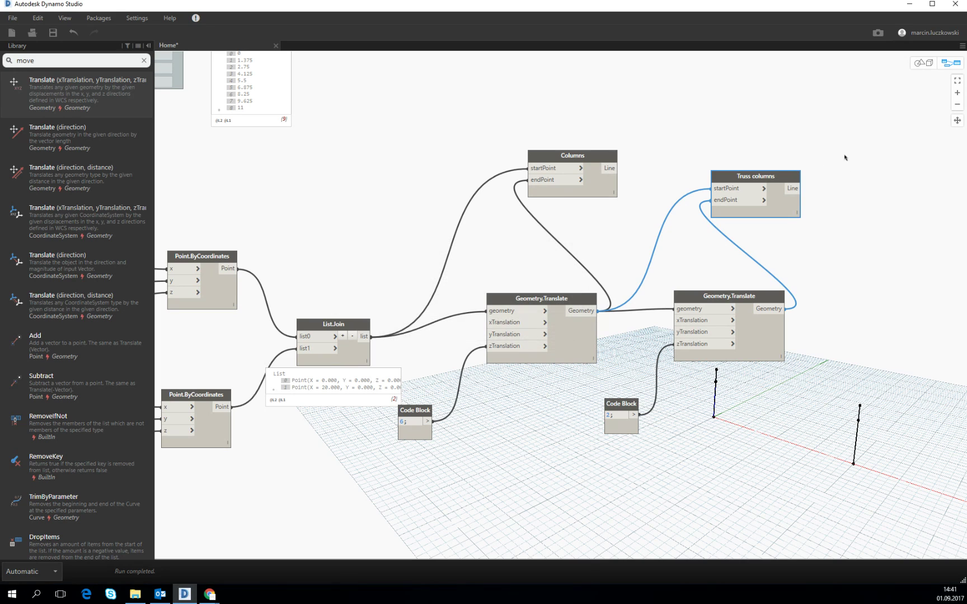
- Rewire the duplicate's startPoint to the first Translate's output
drag(762, 188, 597, 310)
drag(715, 187, 760, 175)
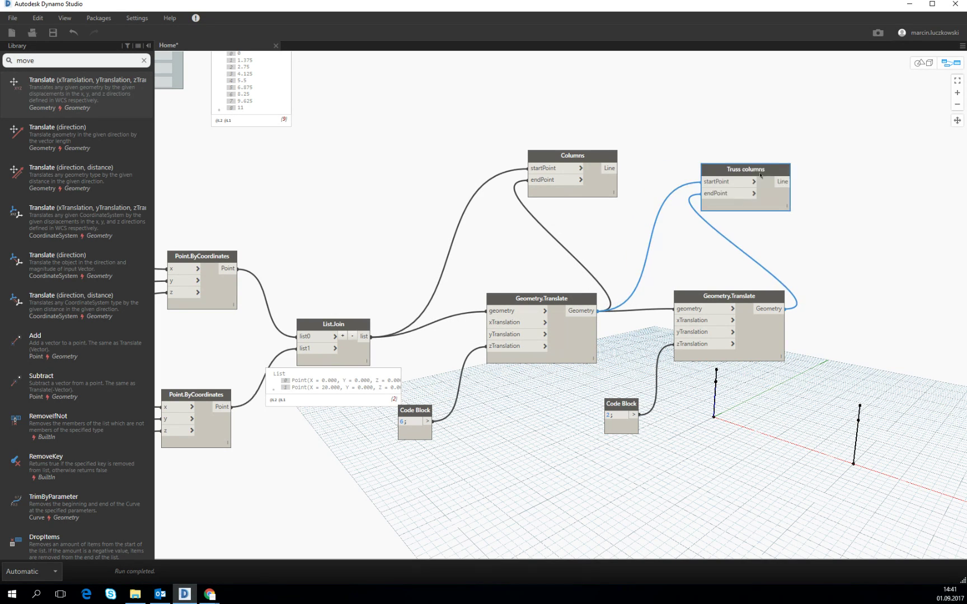
scroll(610, 204, down, 3)
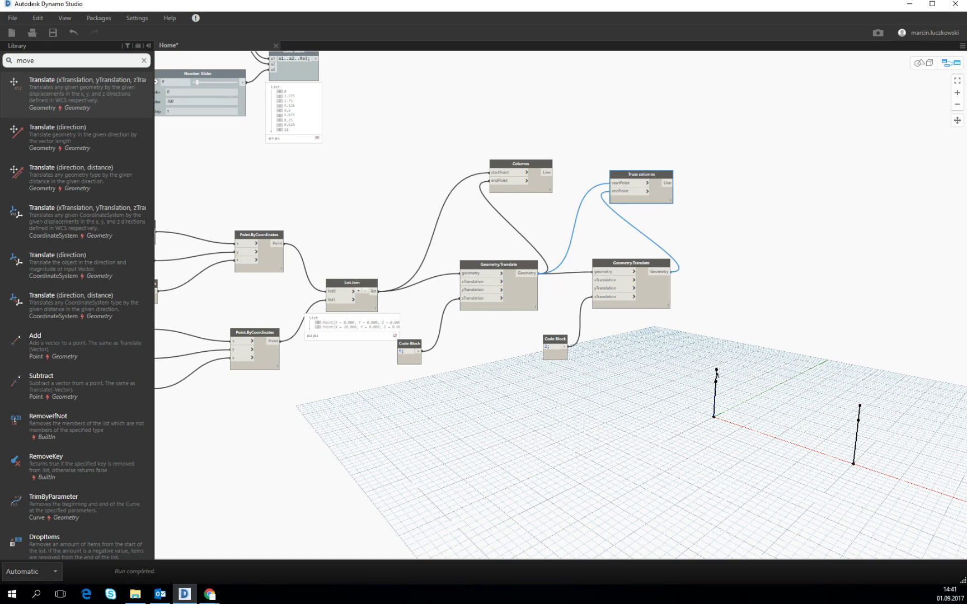
- Search 'lin' and place a third Line.ByStartPointEndPoint node to the right of Truss columns
middle_drag(587, 229, 583, 231)
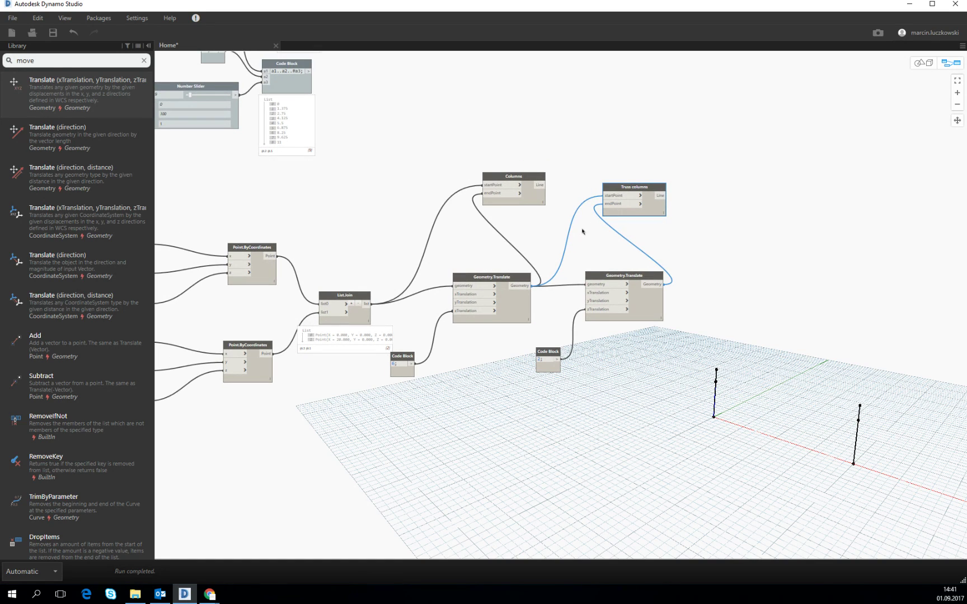
right_click(723, 222)
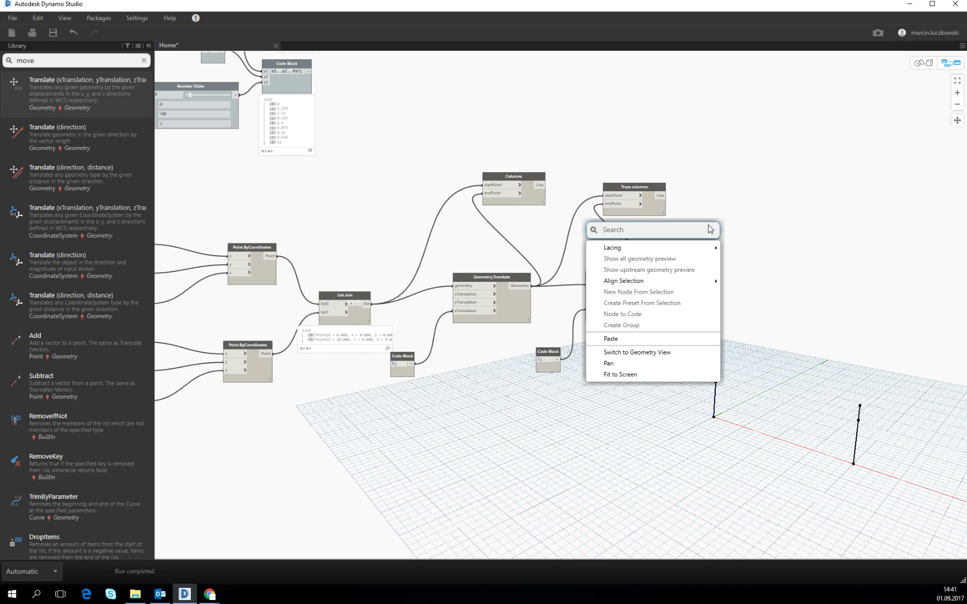
text(line)
click(704, 250)
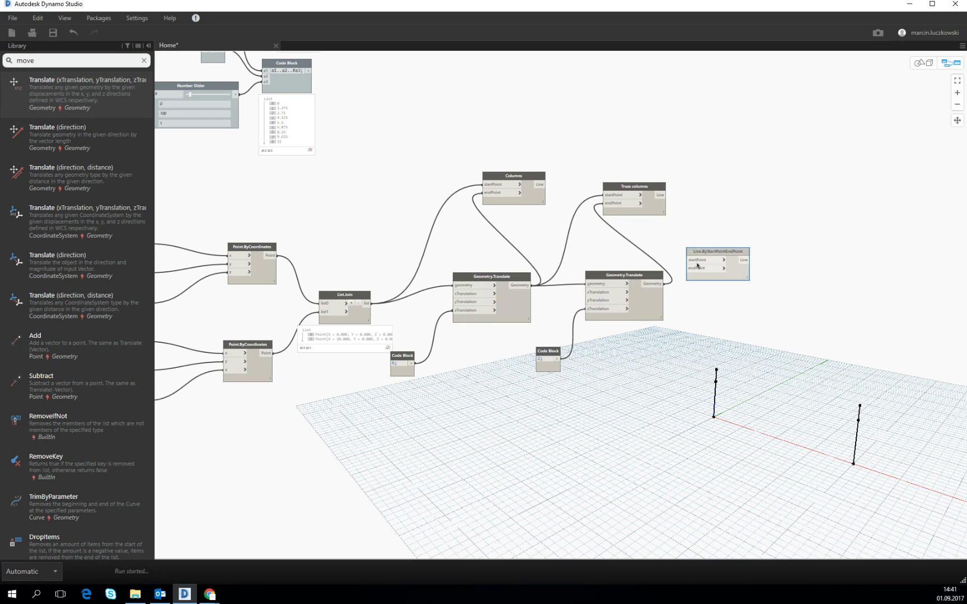
drag(718, 261, 746, 231)
scroll(741, 309, up, 2)
middle_drag(682, 299, 654, 321)
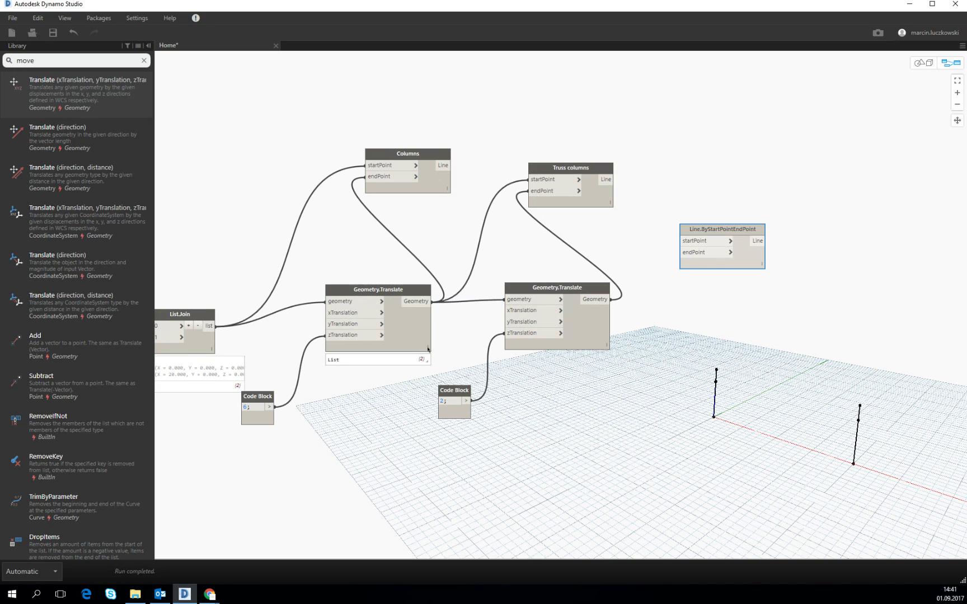
click(348, 369)
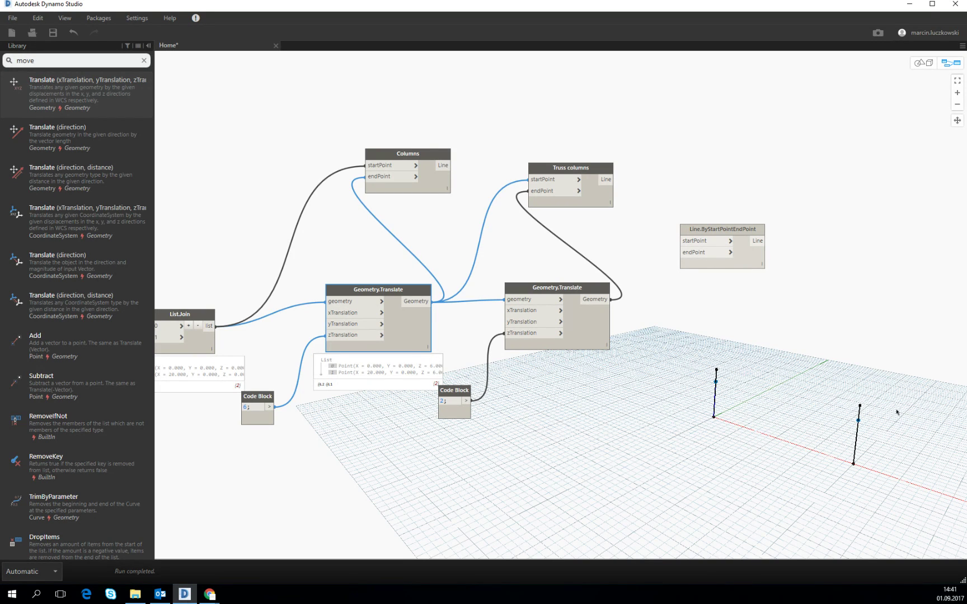
- Create a Code Block a[0]; fed by the first Geometry.Translate points, placed beside Truss columns
mouse_move(712, 263)
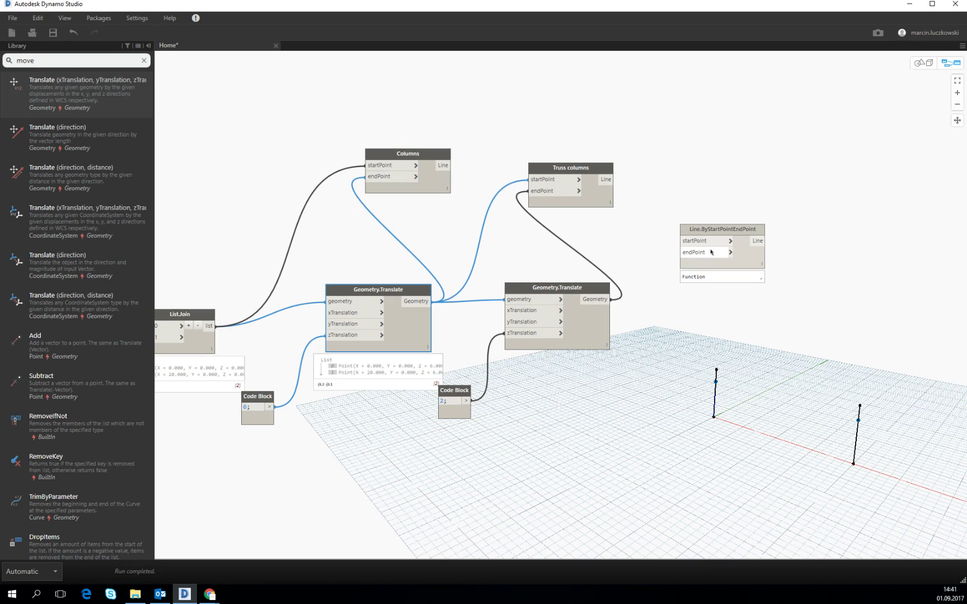
double_click(605, 241)
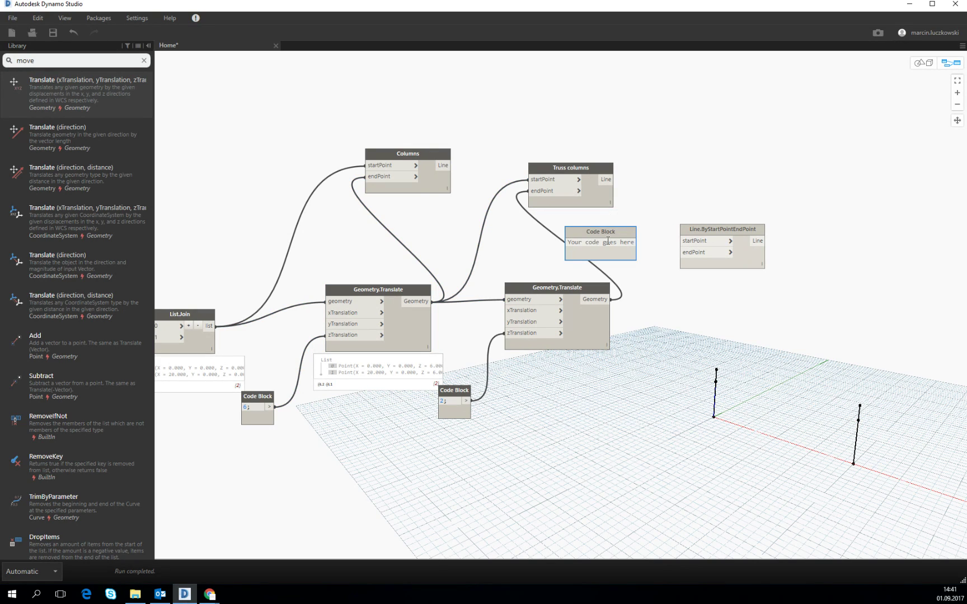
text(a[)
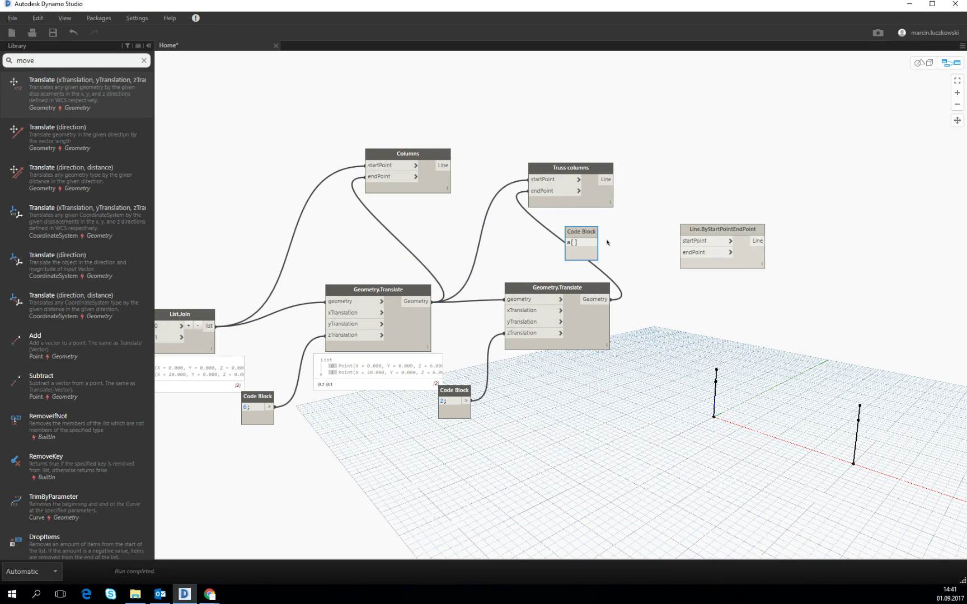
text(0)
click(618, 236)
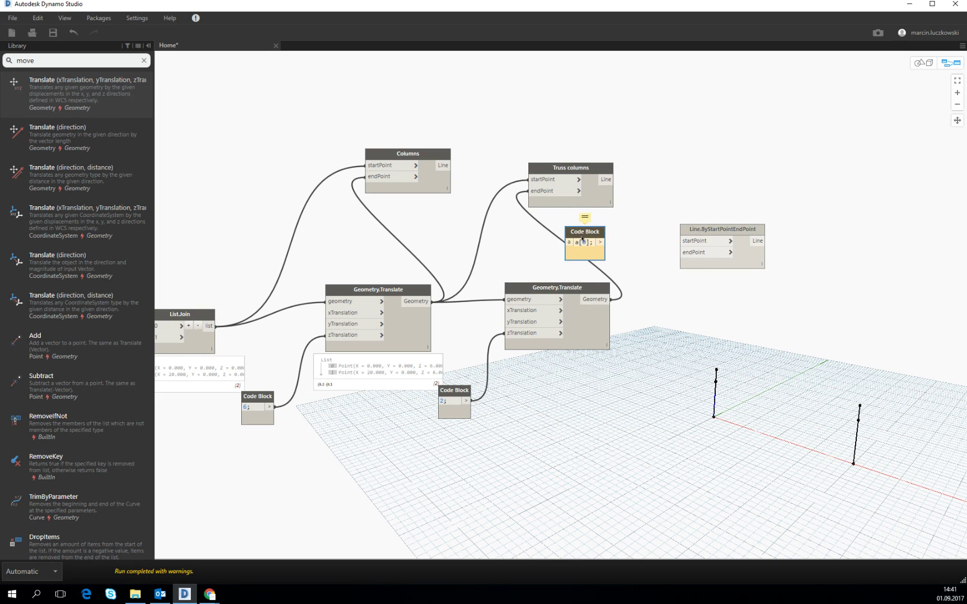
drag(582, 237, 603, 228)
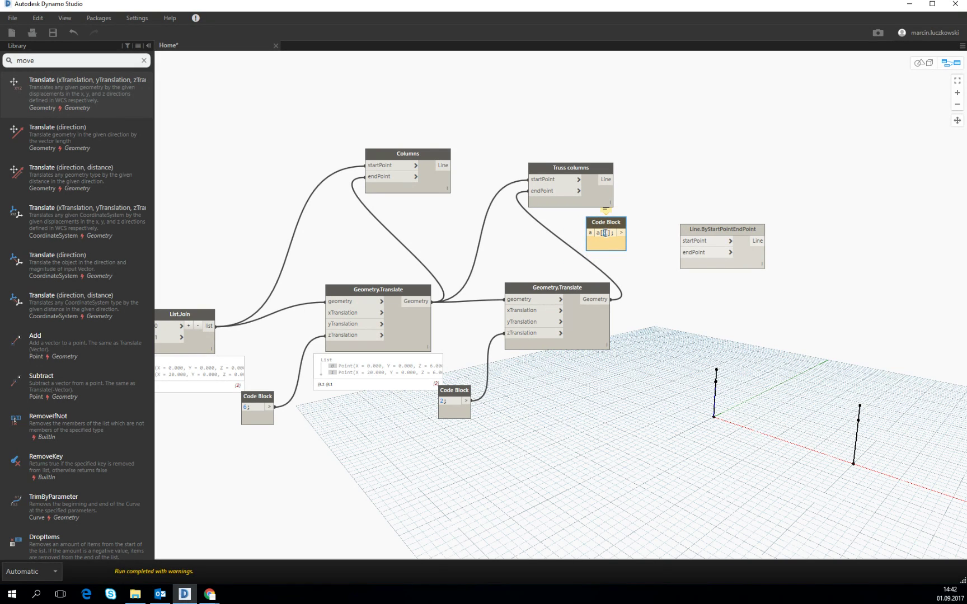
drag(435, 305, 590, 233)
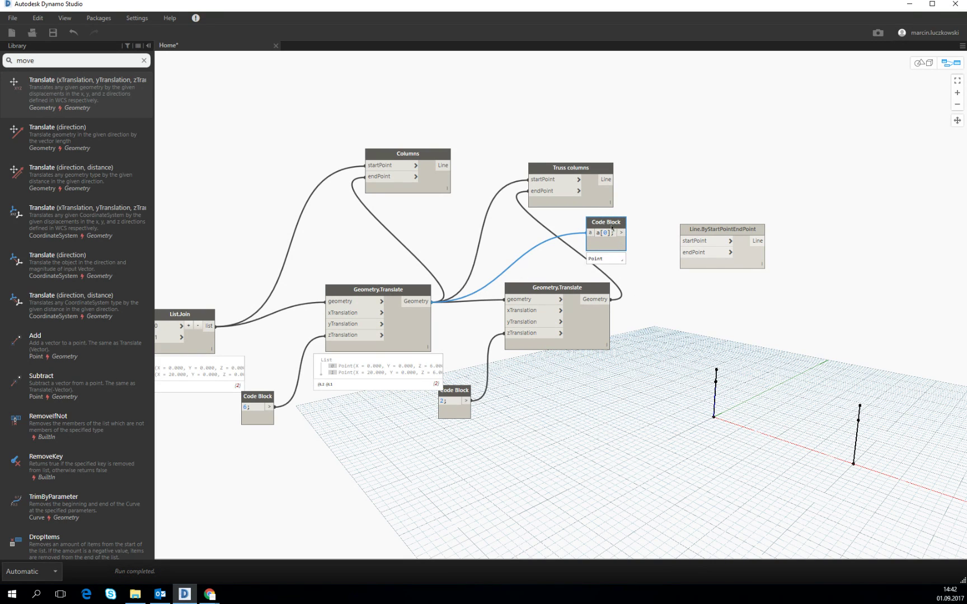
drag(609, 226, 683, 183)
- Duplicate the code block below the original and change it to a[1];
drag(721, 230, 789, 216)
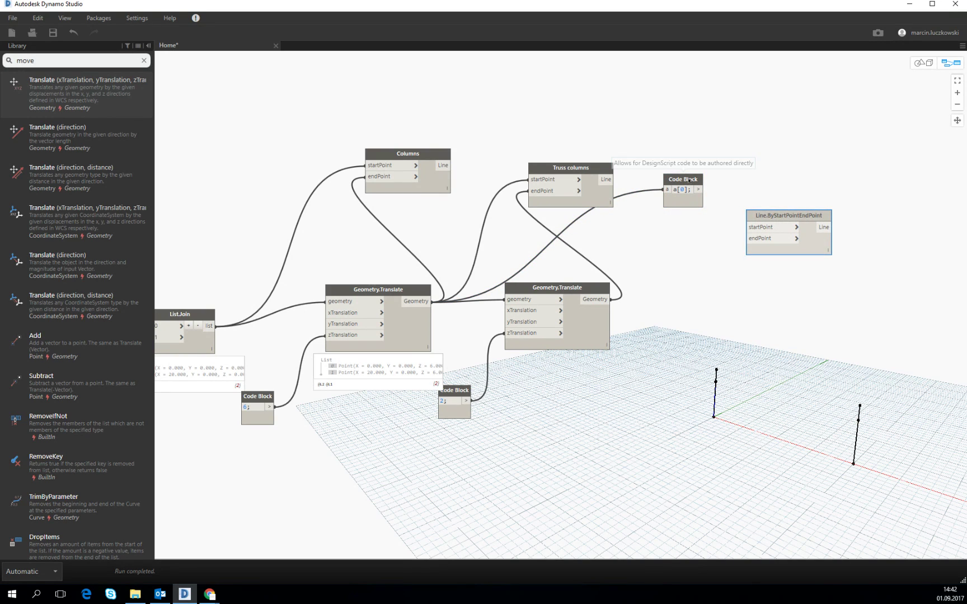
click(683, 183)
key(ctrl+c)
key(ctrl+v)
drag(674, 199, 687, 226)
scroll(684, 227, up, 4)
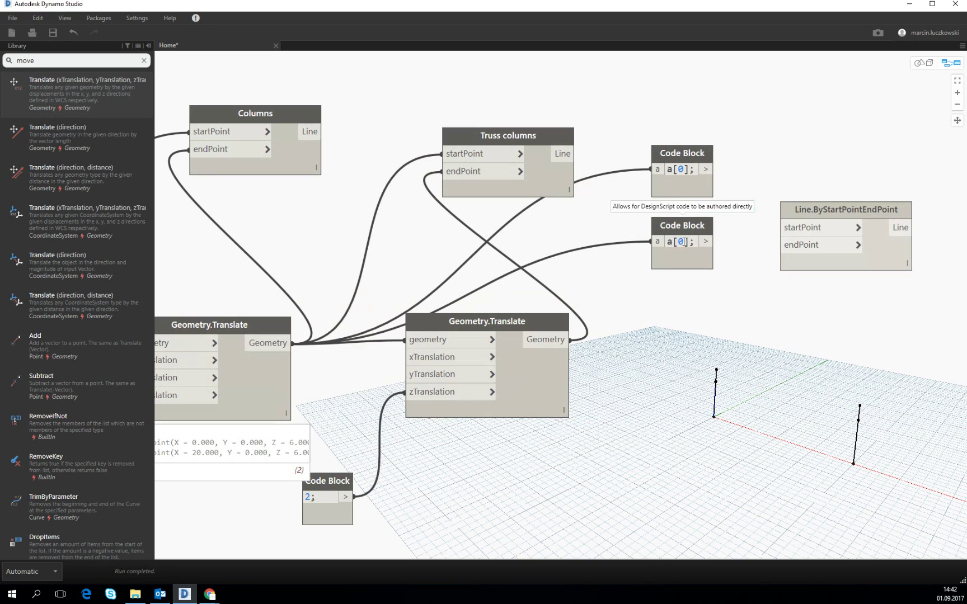
double_click(681, 242)
text(1)
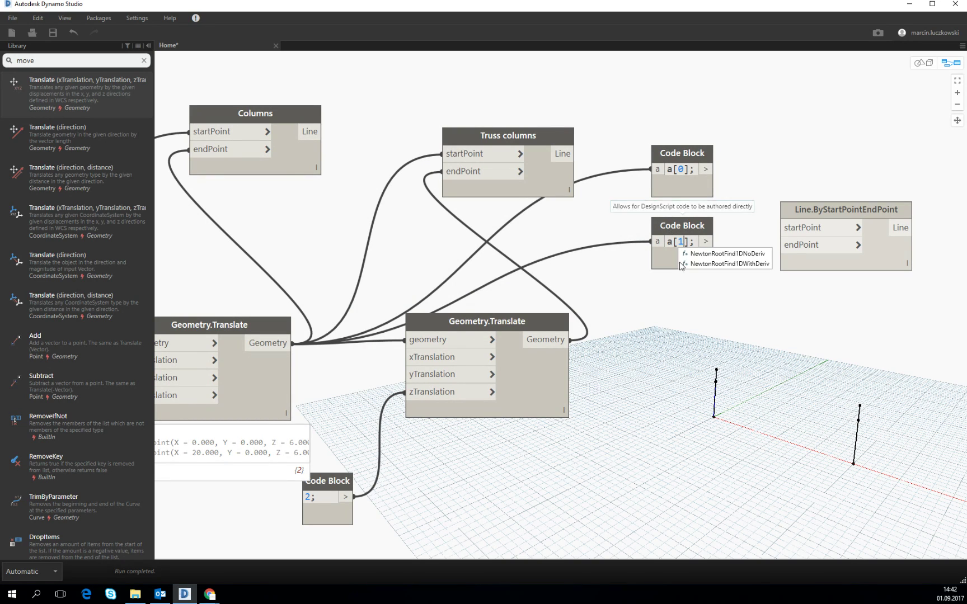
click(715, 242)
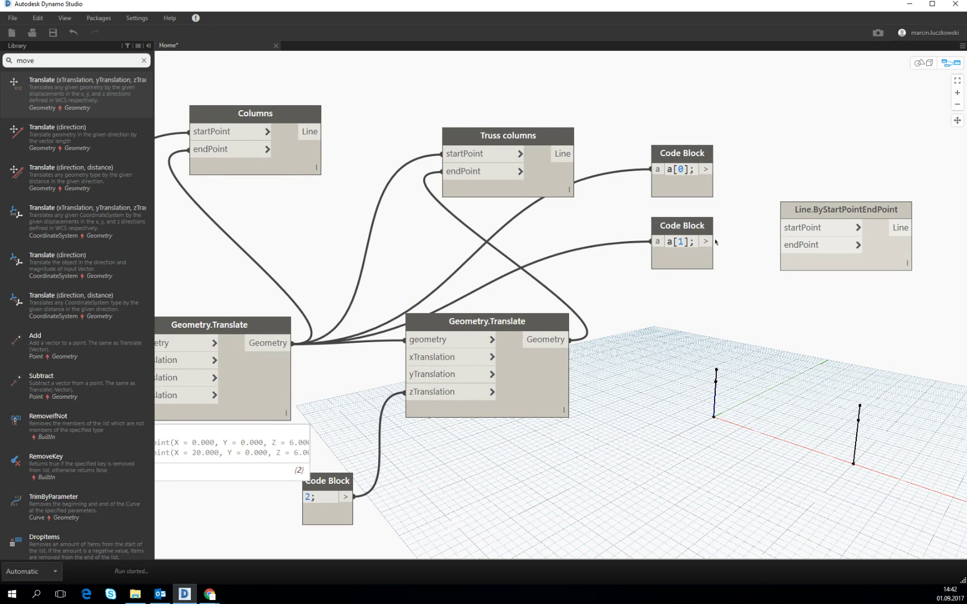
- Wire a[0]; to the Line node's startPoint and a[1]; to its endPoint
drag(797, 201, 781, 167)
drag(705, 241, 764, 211)
drag(705, 169, 764, 193)
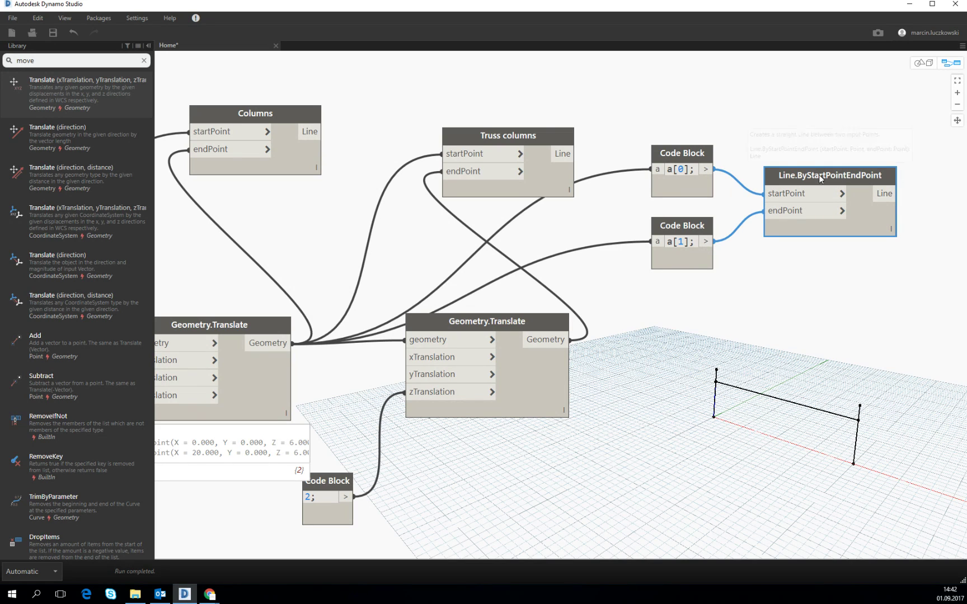
drag(820, 180, 816, 174)
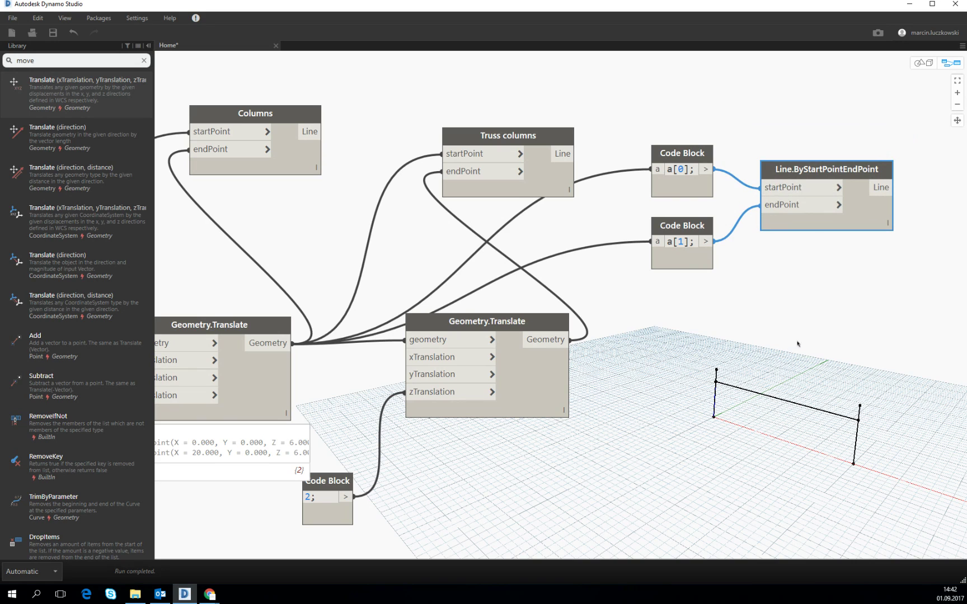
- Rename the beam Line node to 'Truss bottom beam'
double_click(827, 169)
drag(515, 278, 391, 275)
text(Tru)
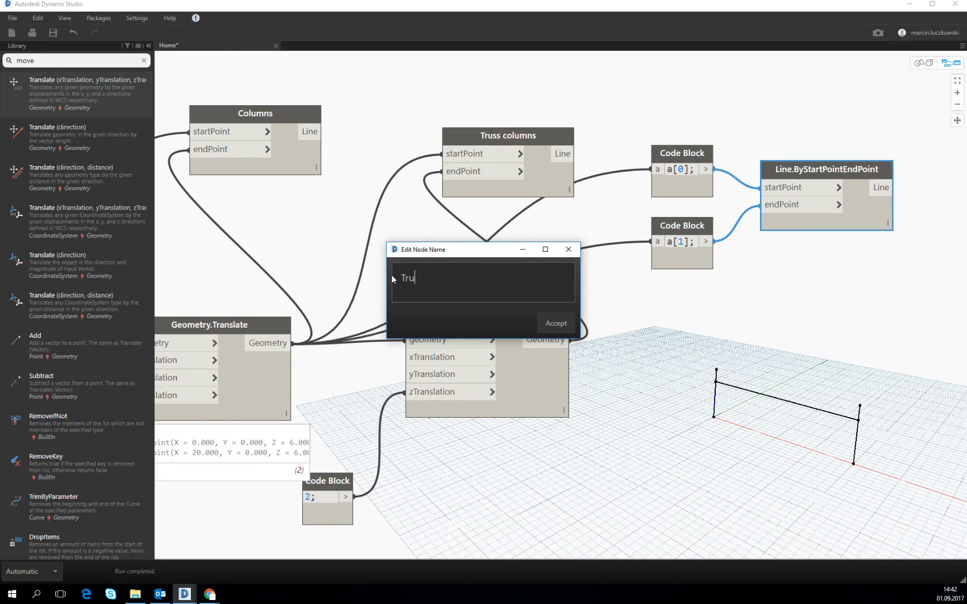
text(ss bottom beam)
click(560, 330)
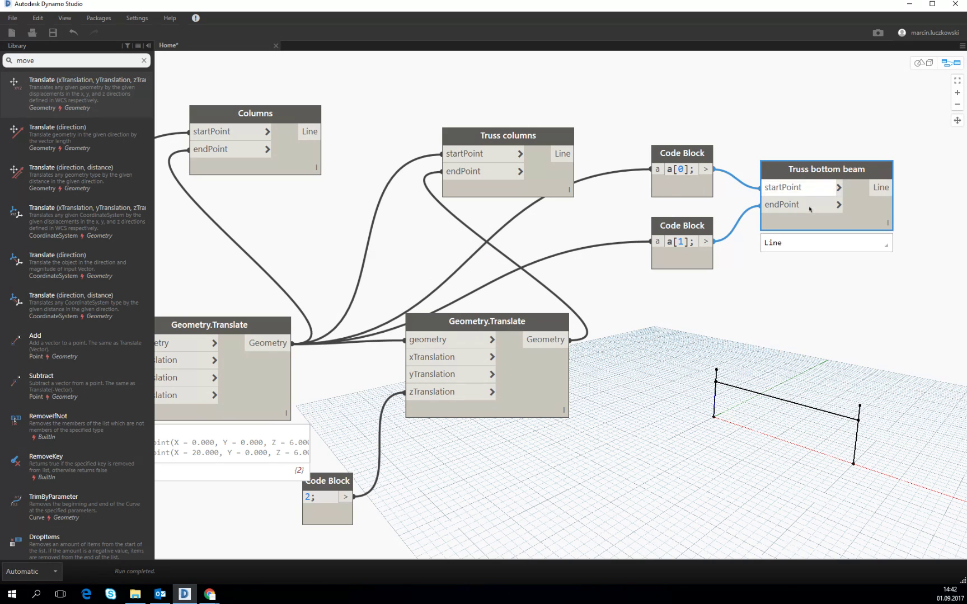
- Copy and paste the bottom beam node together with its two index Code Blocks
drag(818, 284, 673, 129)
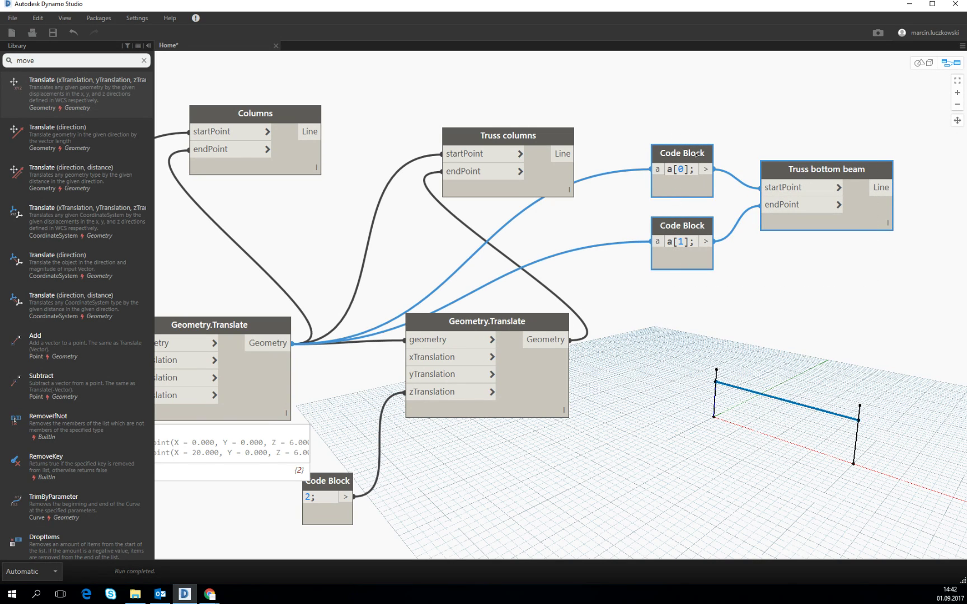
key(ctrl+c)
key(ctrl+v)
- Rewire both copied Code Blocks to the second Geometry.Translate node's output points
drag(735, 345, 809, 317)
click(653, 319)
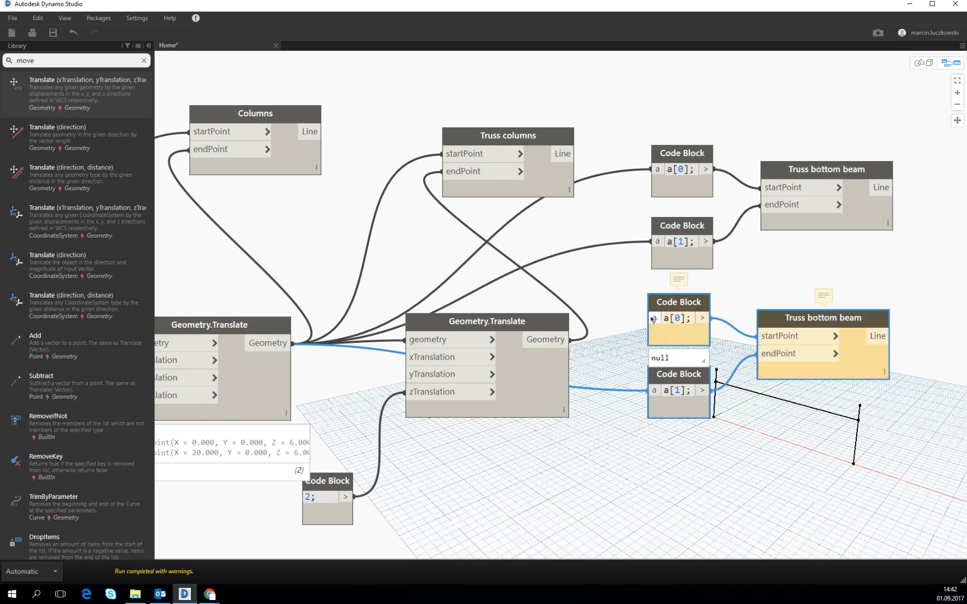
click(571, 340)
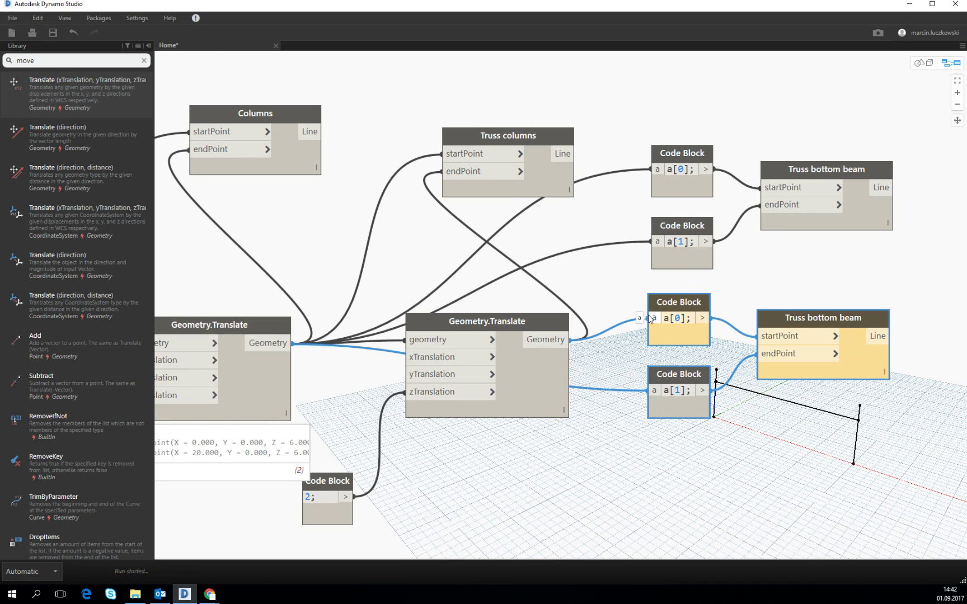
click(571, 340)
click(653, 389)
middle_drag(630, 347, 291, 305)
middle_drag(464, 237, 551, 225)
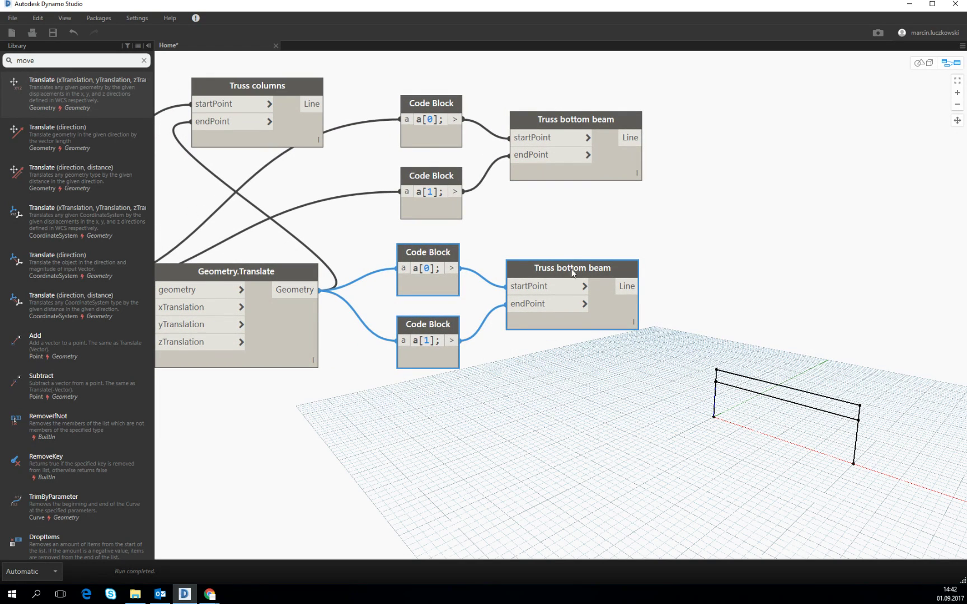
- Rename the copied beam node from 'Truss bottom beam' to 'Truss top beam'
double_click(567, 267)
click(430, 280)
double_click(441, 280)
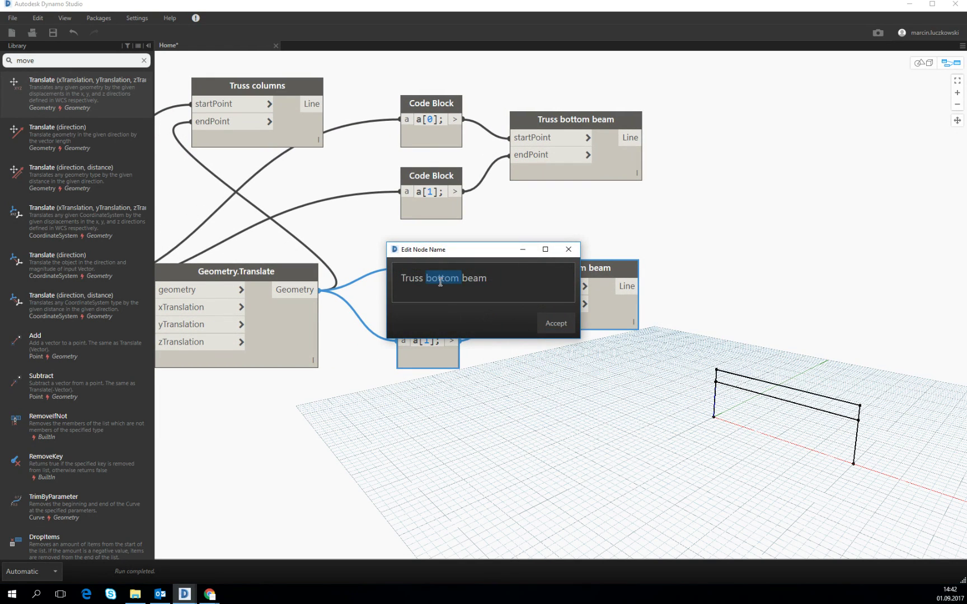
text(top)
click(556, 323)
scroll(557, 372, down, 1)
middle_drag(533, 369, 535, 363)
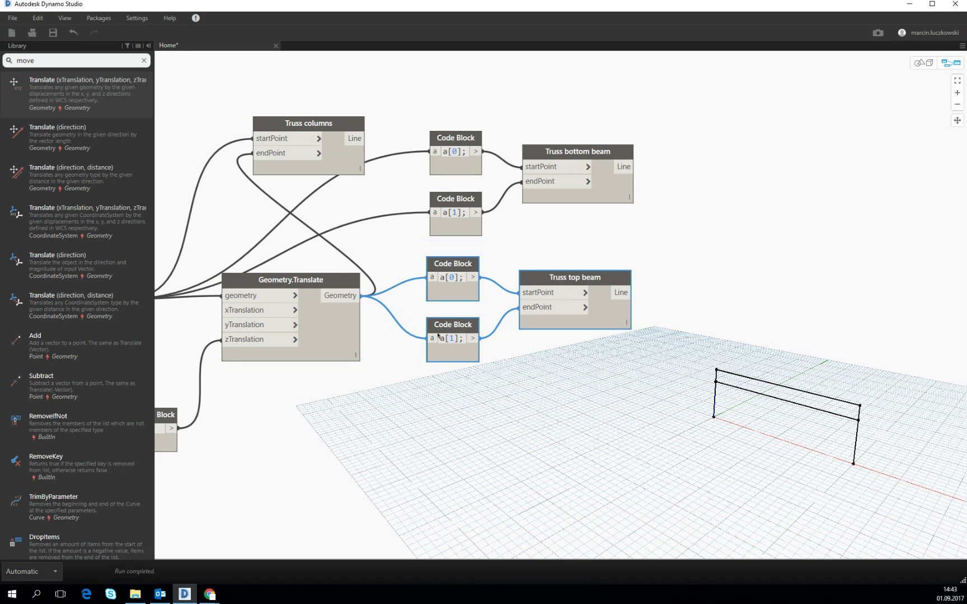
click(435, 401)
right_click(570, 393)
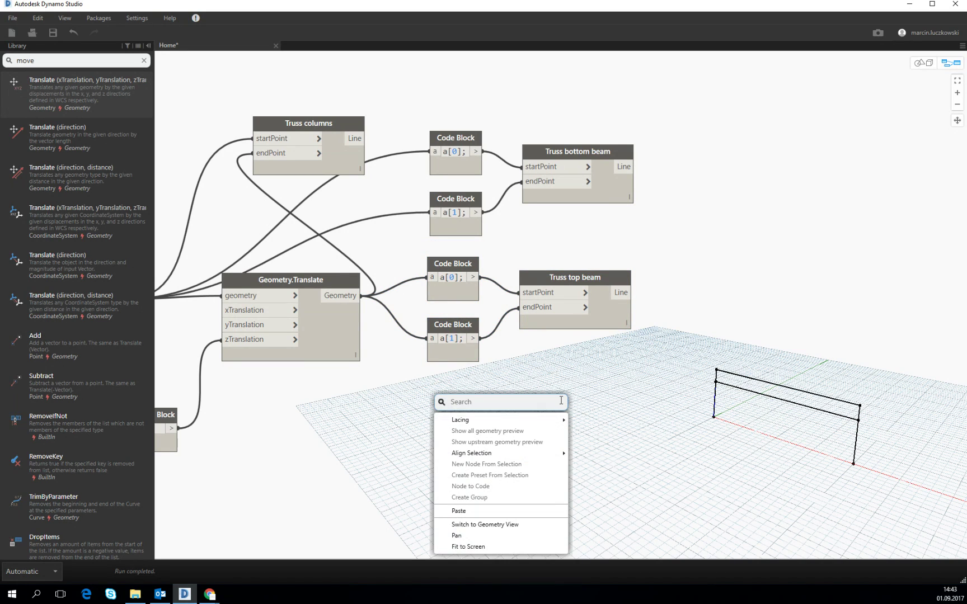
text(sphere)
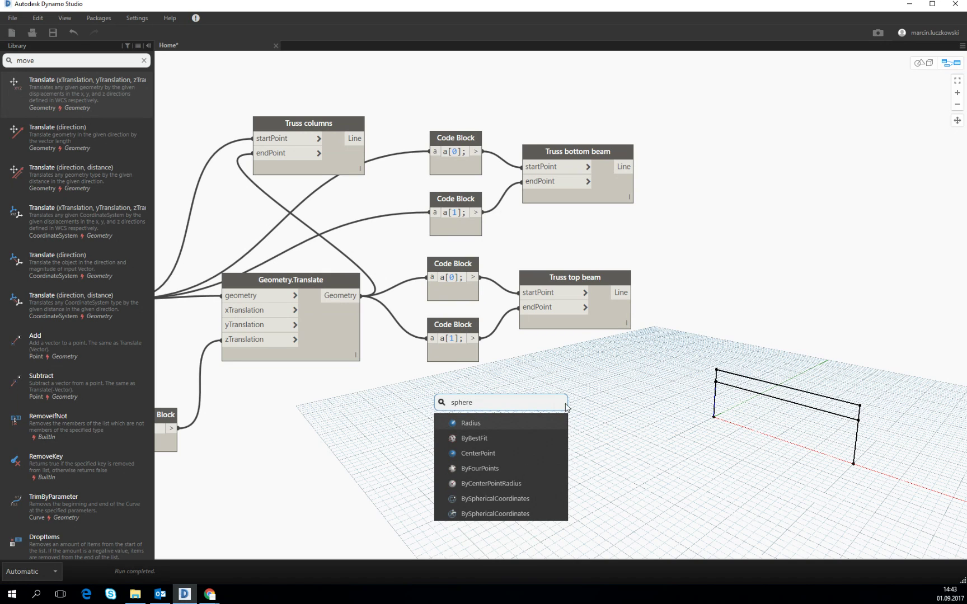
click(474, 484)
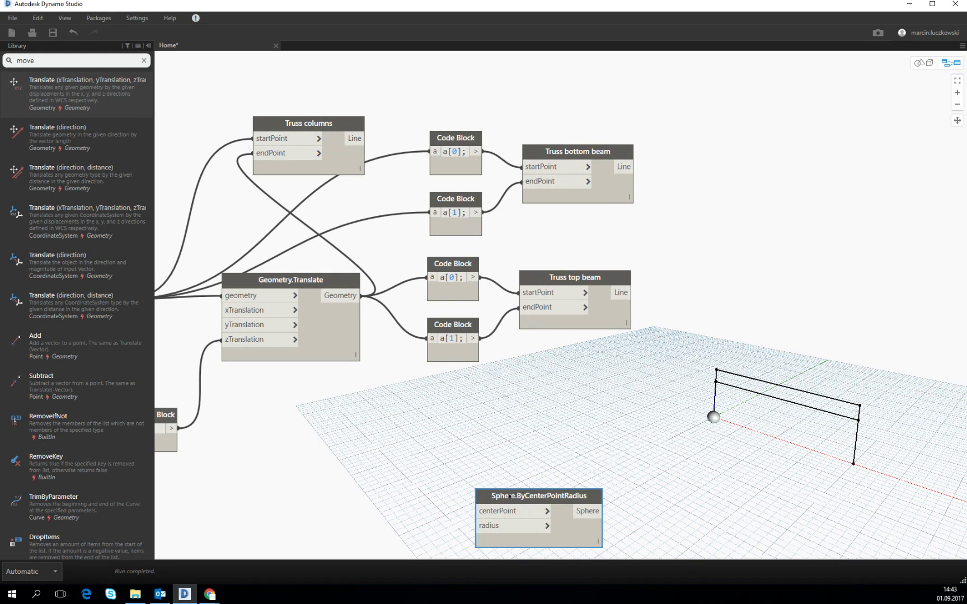
drag(512, 495, 550, 429)
drag(473, 338, 518, 444)
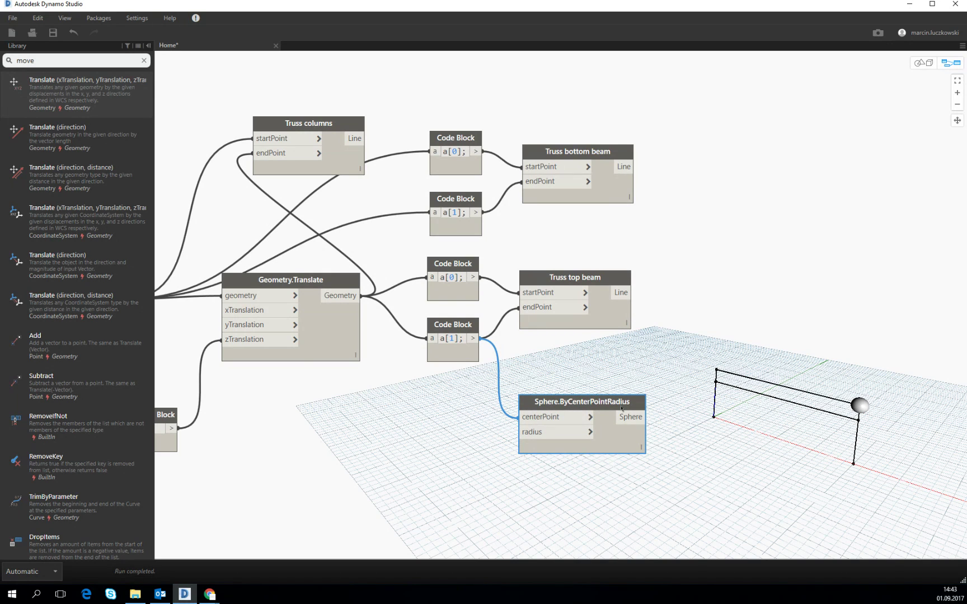
drag(580, 405, 548, 480)
key(ctrl+c)
key(ctrl+v)
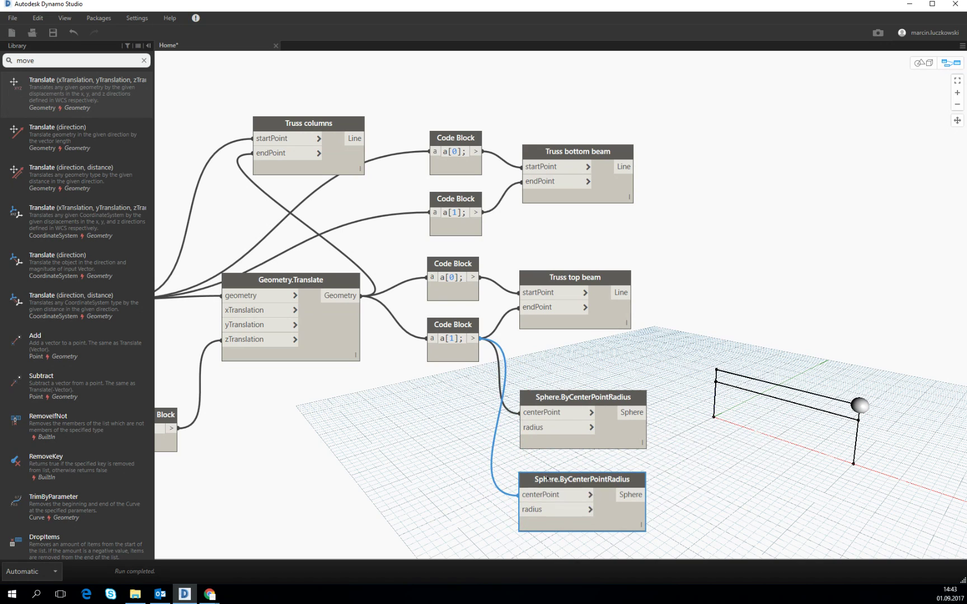
drag(474, 277, 521, 495)
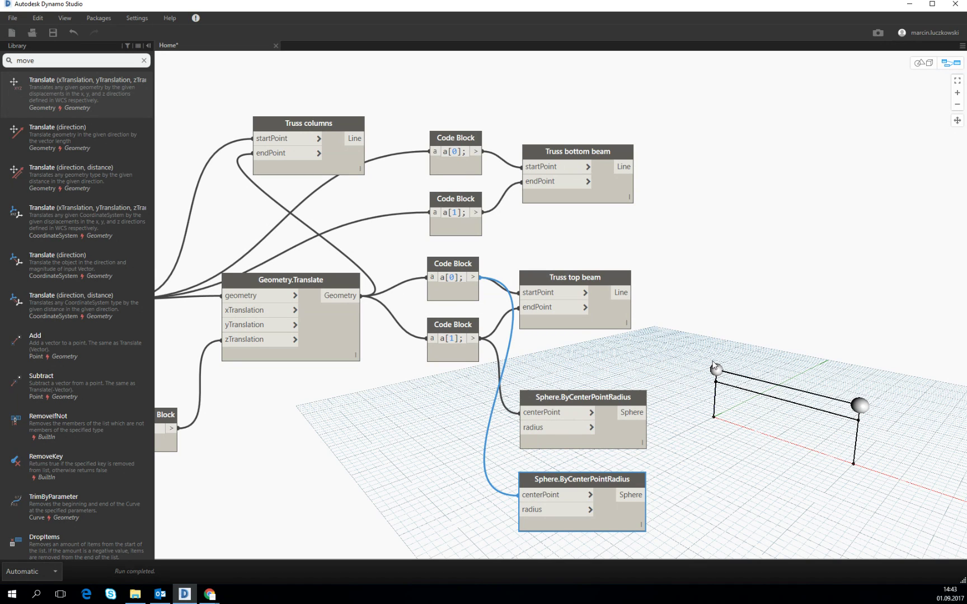
drag(663, 498, 611, 413)
key(Delete)
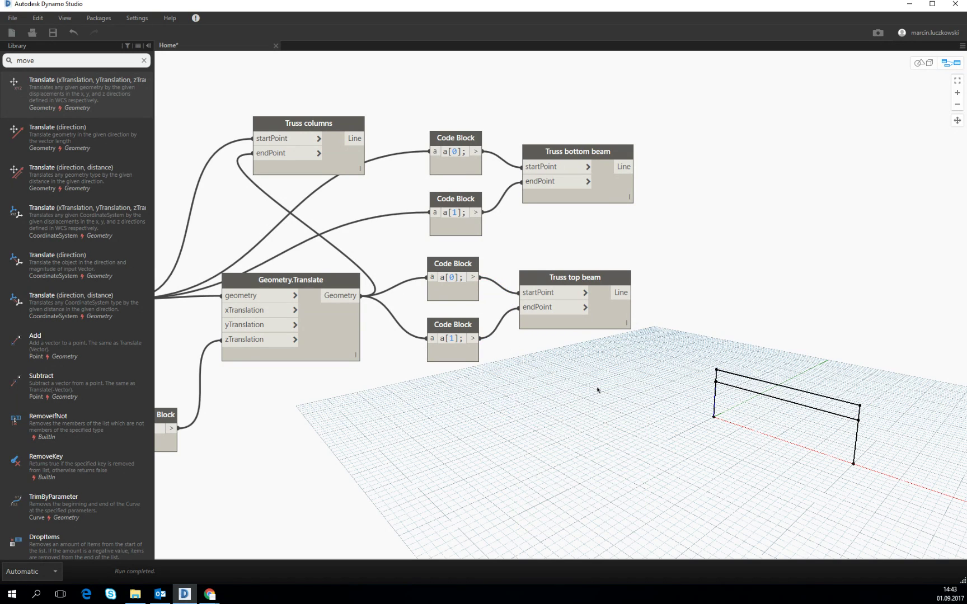